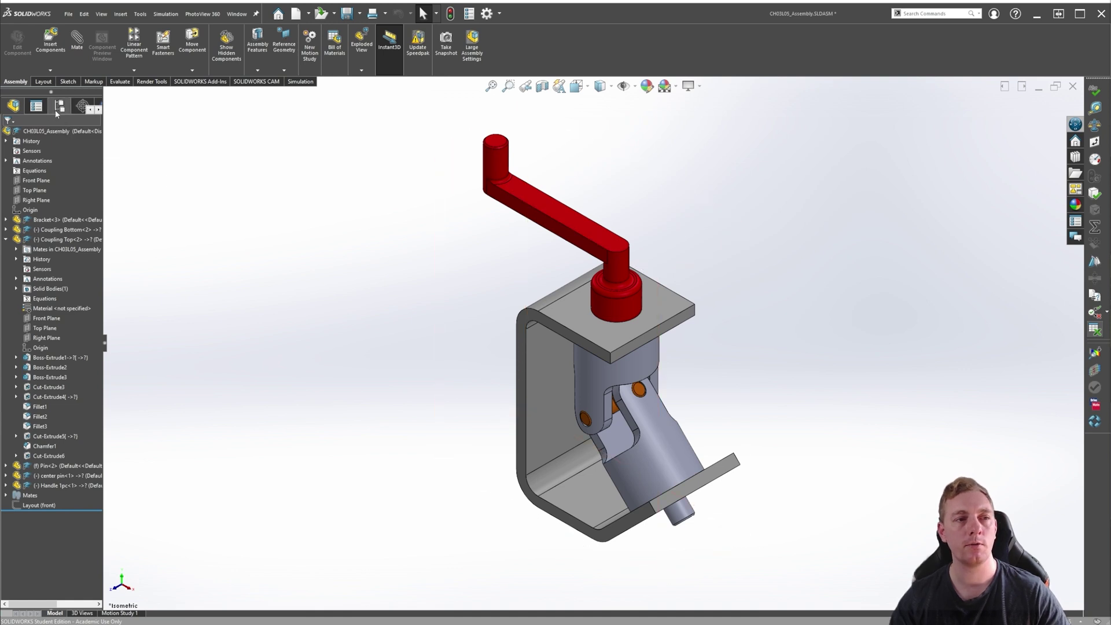
- Review the properties and advanced options of the assembly's Default configuration
{"action": "left_click_drag", "start_coordinate": [102, 169], "coordinate": [130, 169]}
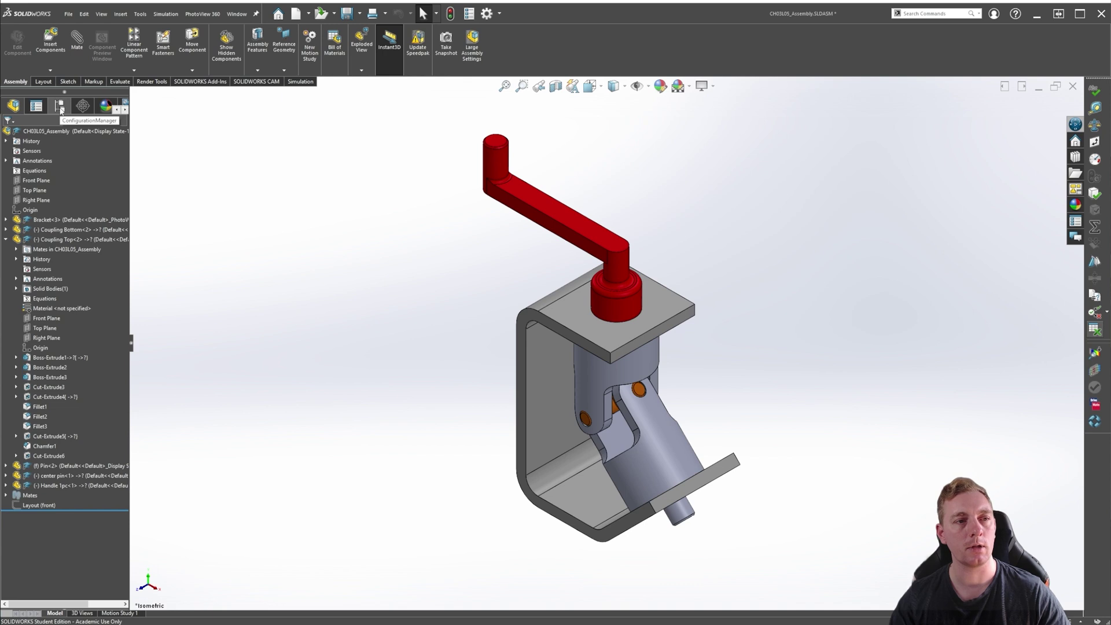
{"action": "left_click", "coordinate": [59, 107]}
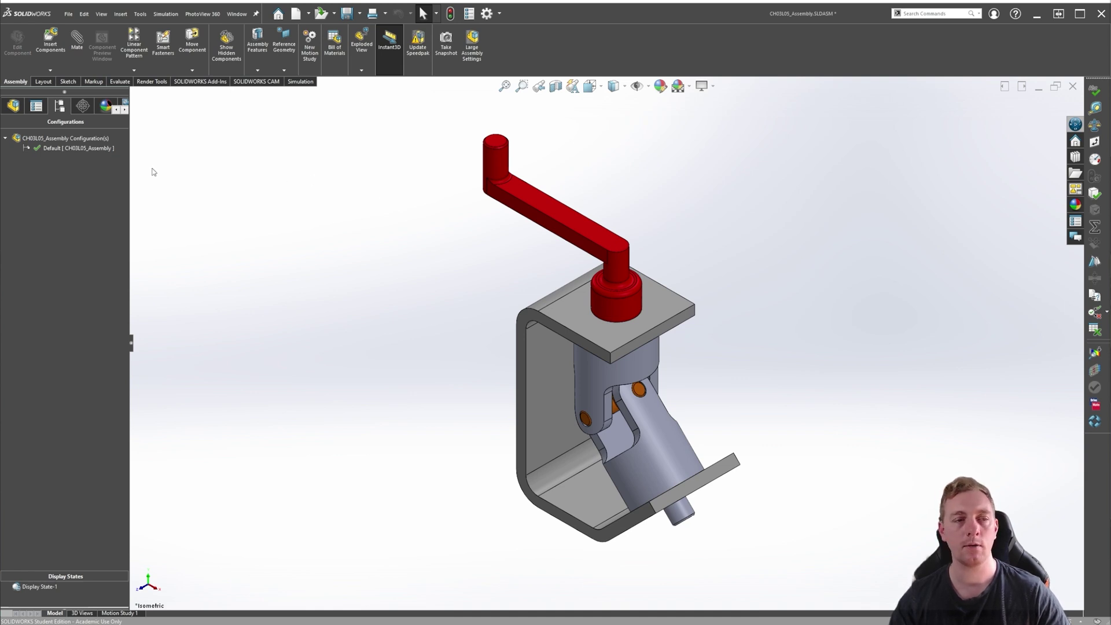
{"action": "left_click", "coordinate": [69, 149]}
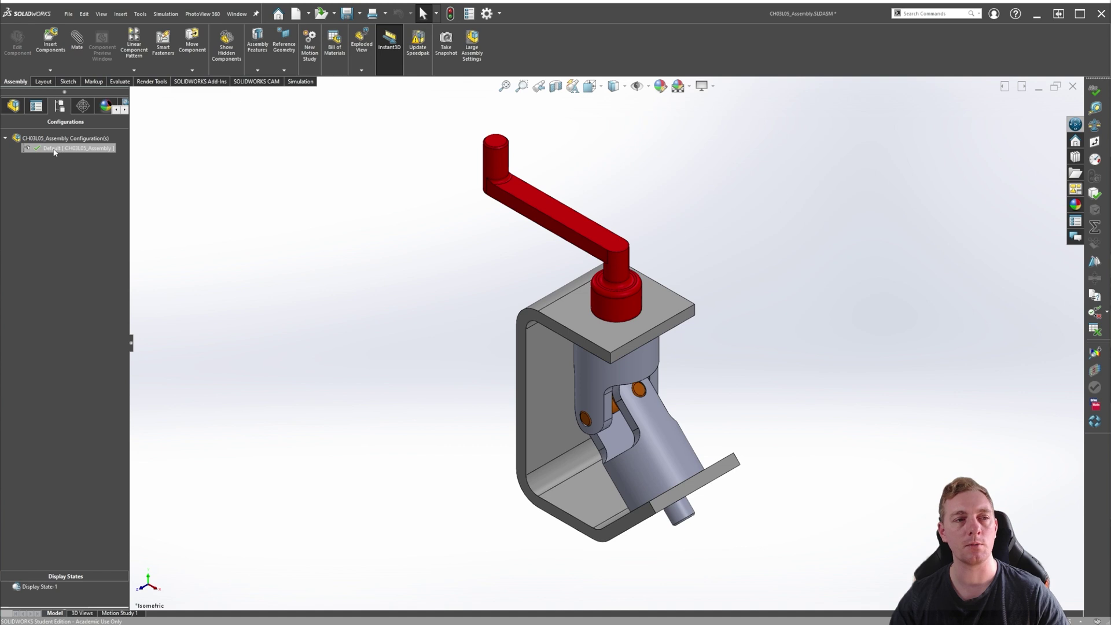
{"action": "right_click", "coordinate": [54, 150]}
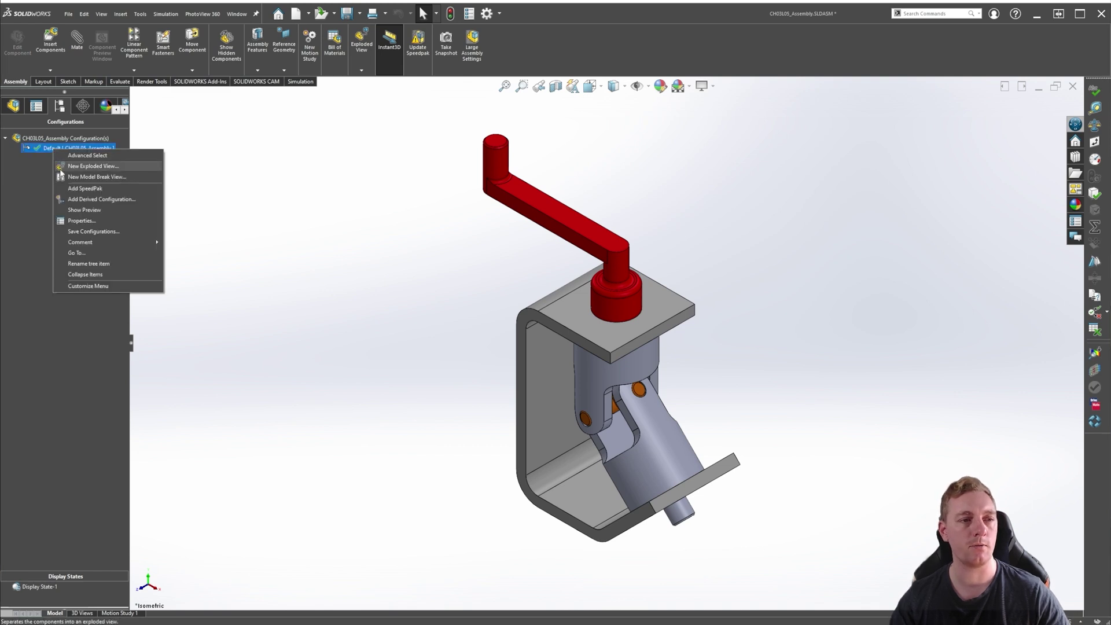
{"action": "left_click", "coordinate": [80, 221]}
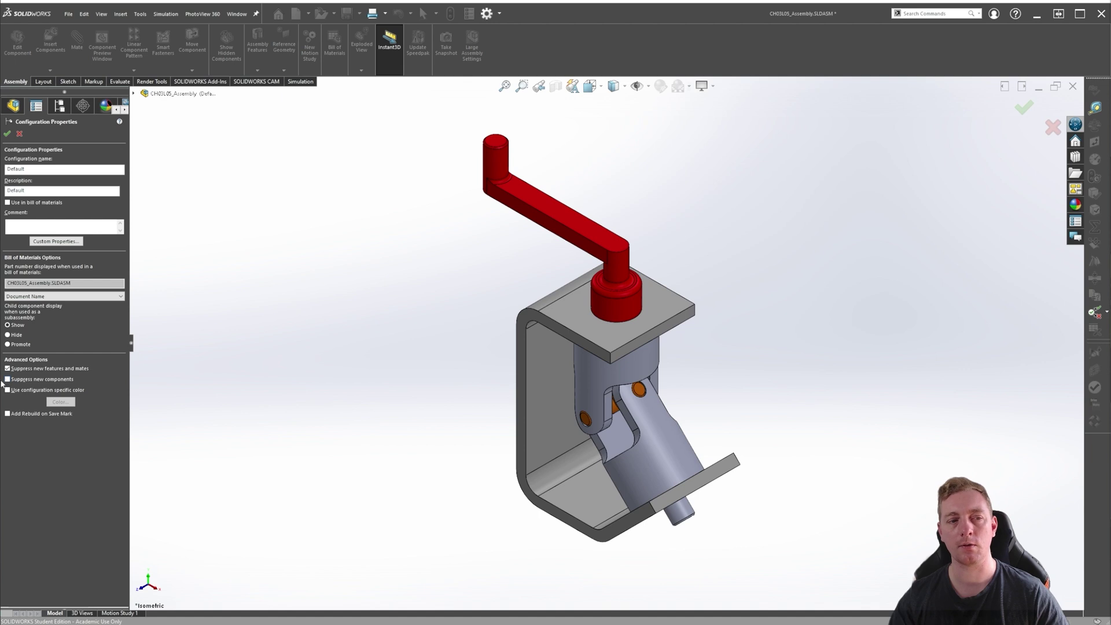
{"action": "left_click", "coordinate": [8, 368]}
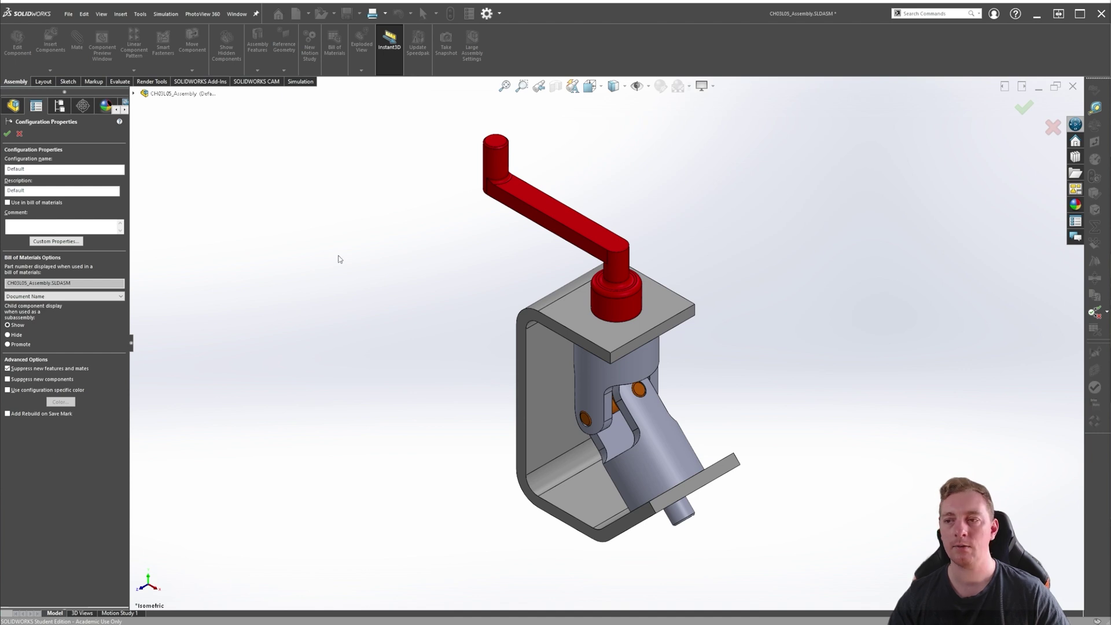
{"action": "left_click", "coordinate": [8, 137]}
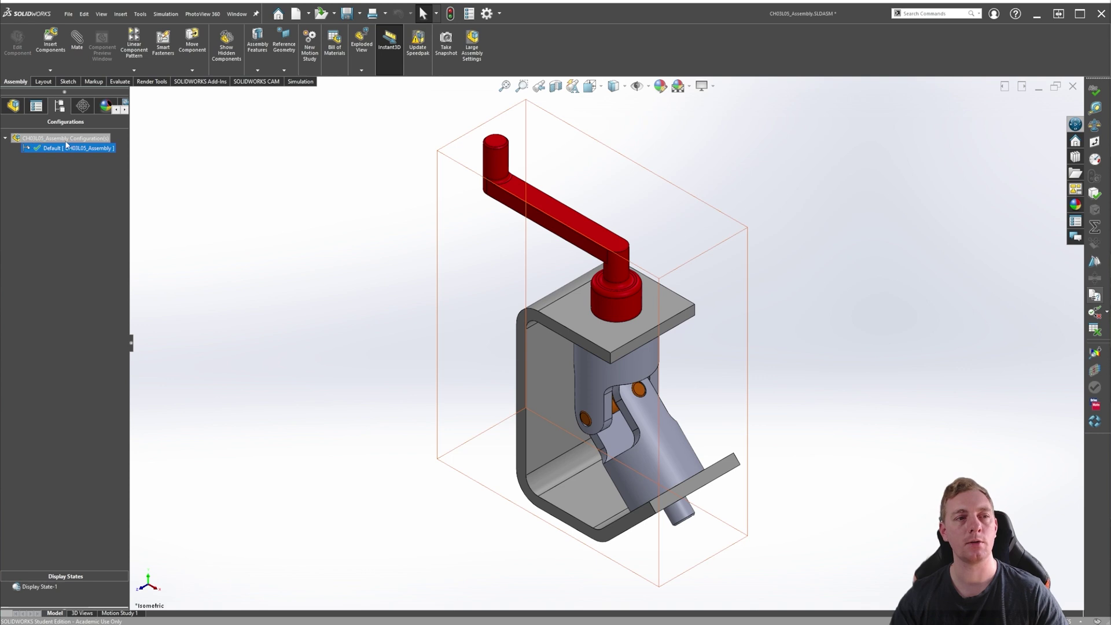
- Add a new top-level configuration named "version 2" to the assembly, leaving its description empty
{"action": "right_click", "coordinate": [32, 142]}
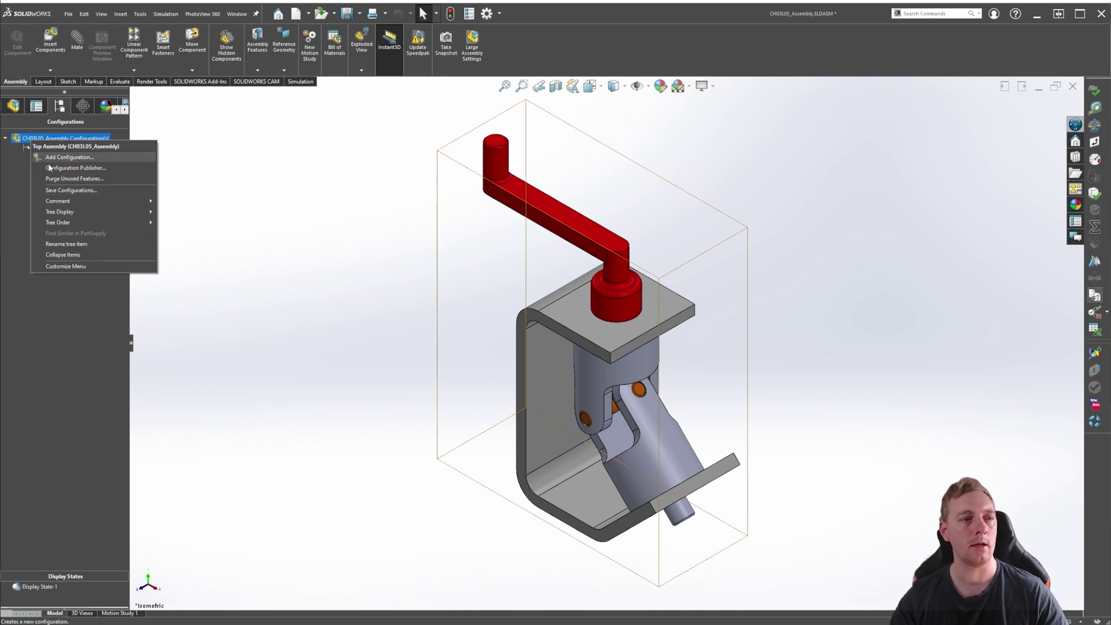
{"action": "left_click", "coordinate": [52, 156]}
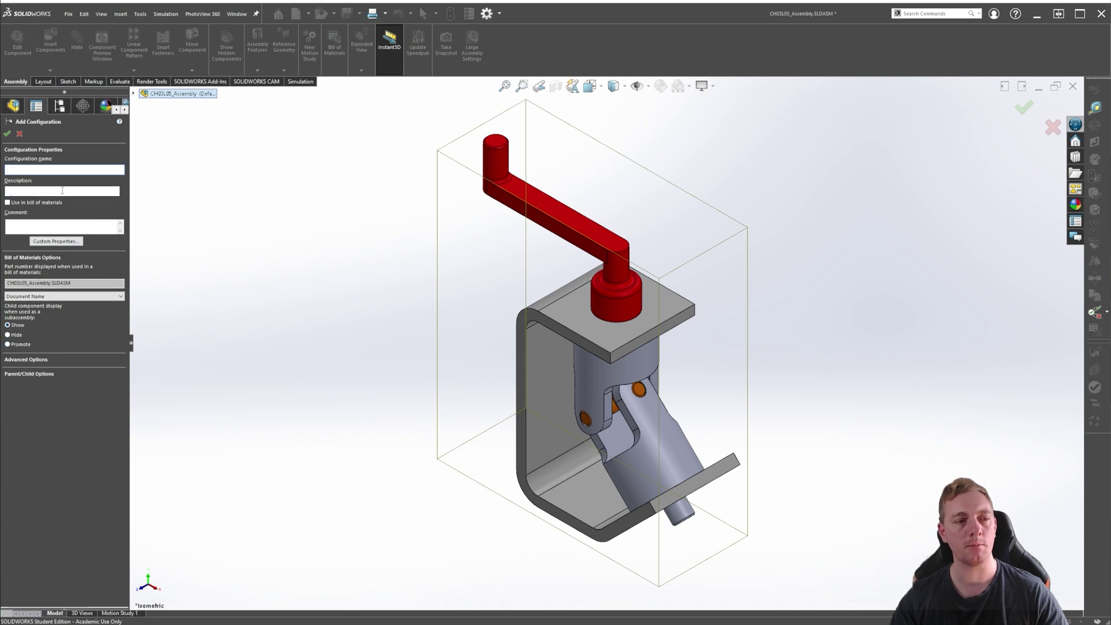
{"action": "left_click", "coordinate": [31, 359]}
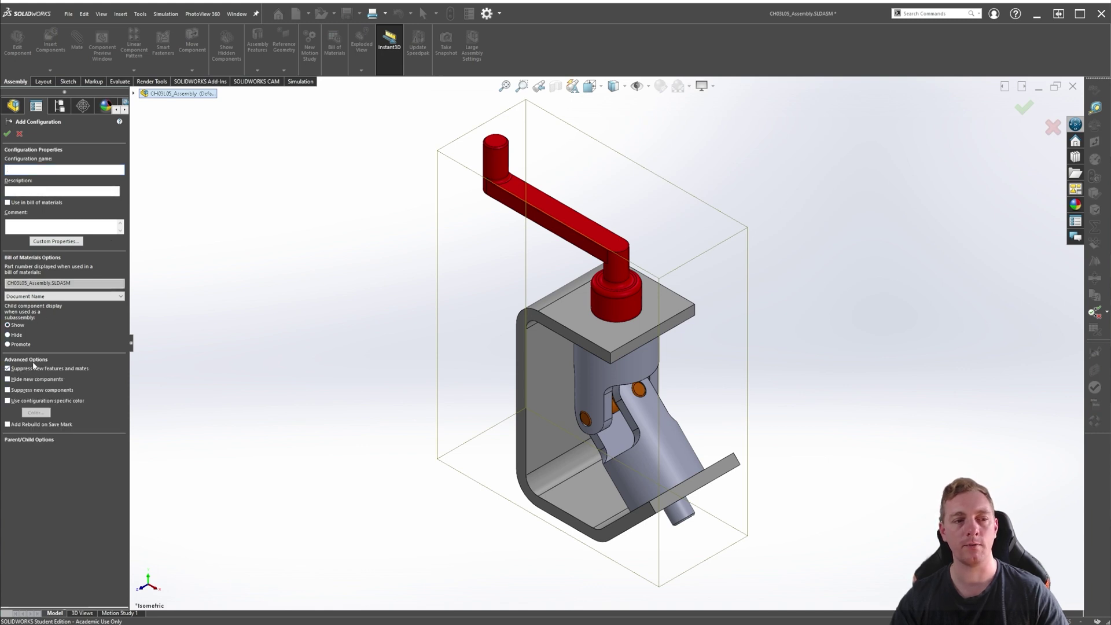
{"action": "left_click", "coordinate": [28, 360]}
{"action": "left_click", "coordinate": [31, 168]}
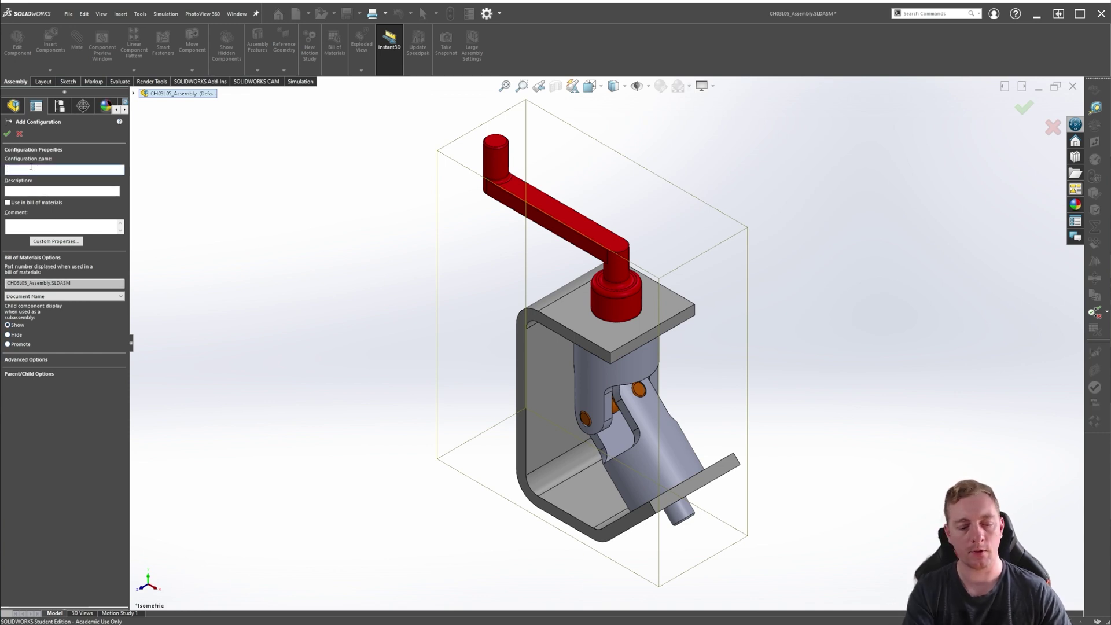
{"action": "type", "text": "version 2"}
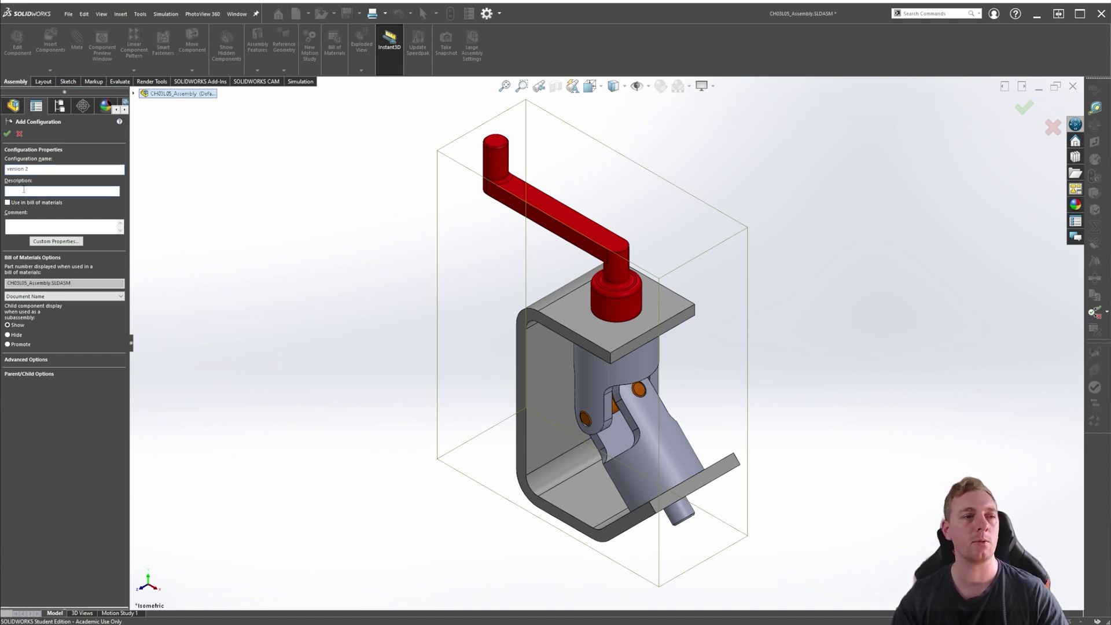
{"action": "left_click", "coordinate": [43, 189]}
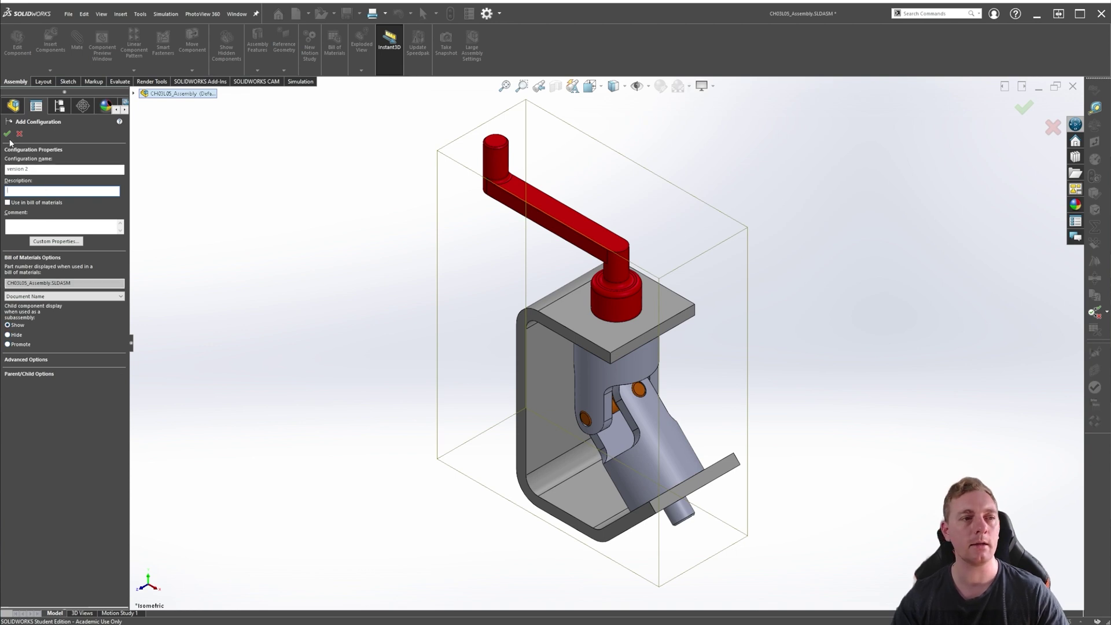
{"action": "left_click", "coordinate": [6, 133]}
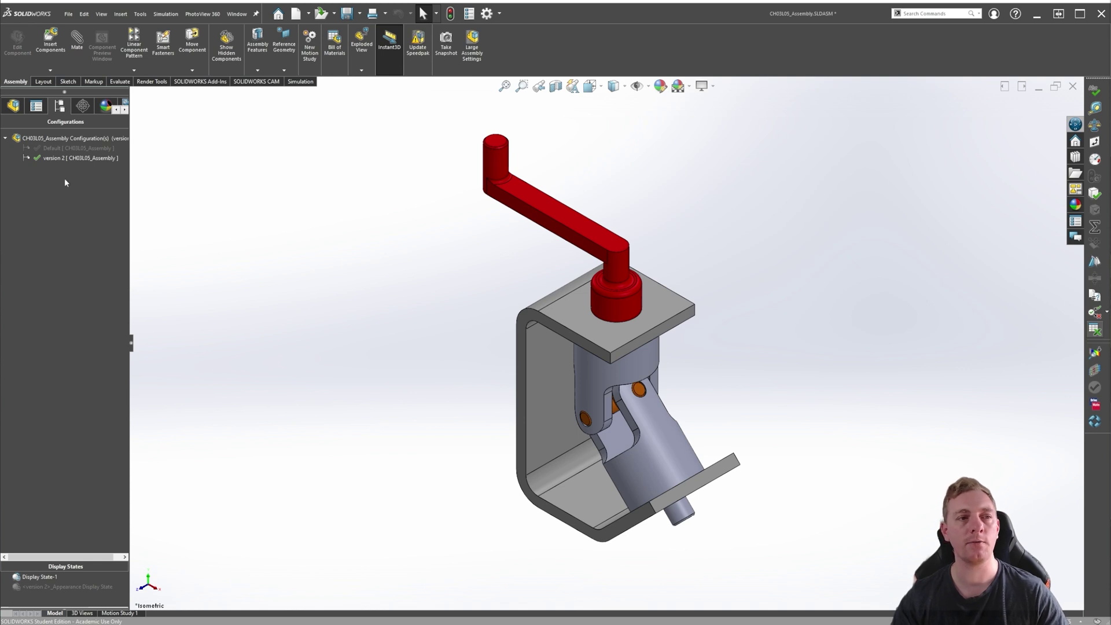
- Activate the Default configuration, and switch back to version 2 to compare the two
{"action": "left_click", "coordinate": [47, 159]}
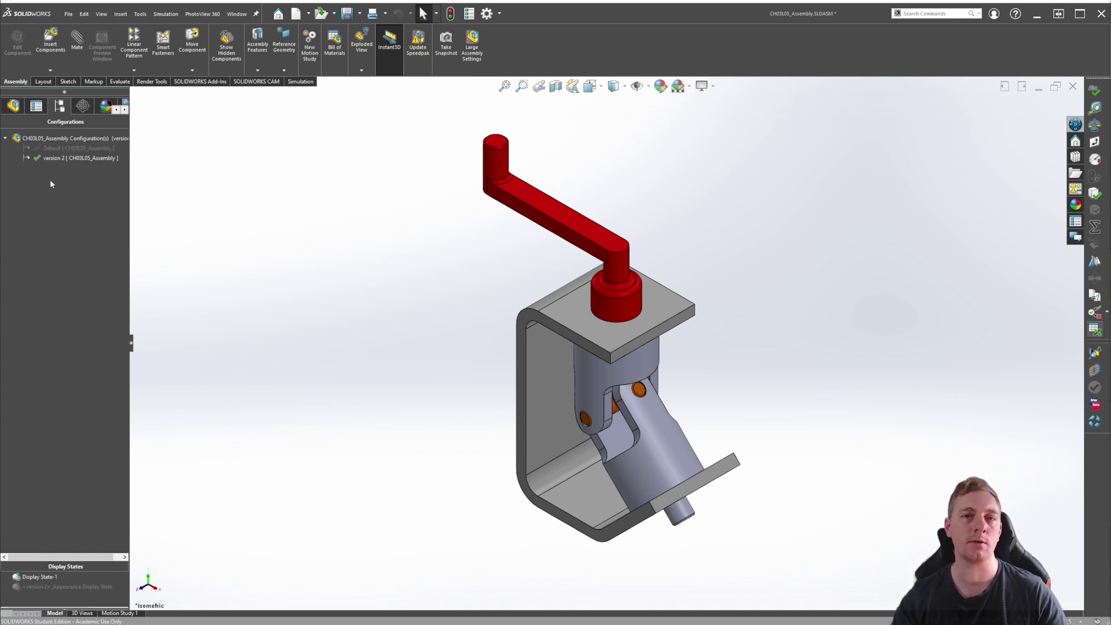
{"action": "double_click", "coordinate": [52, 149]}
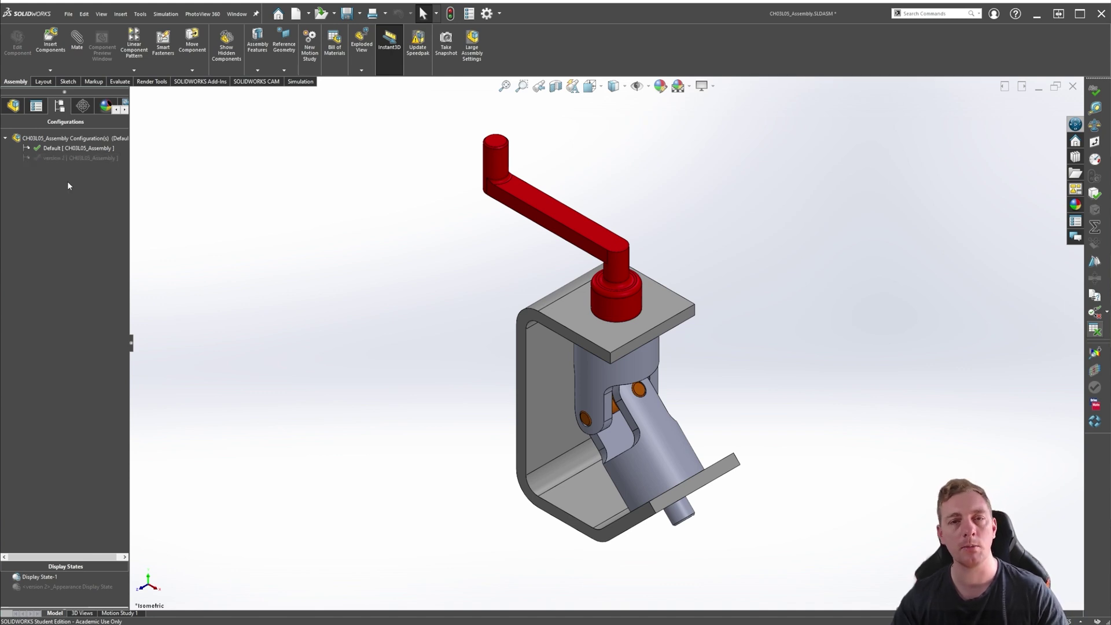
{"action": "double_click", "coordinate": [55, 158]}
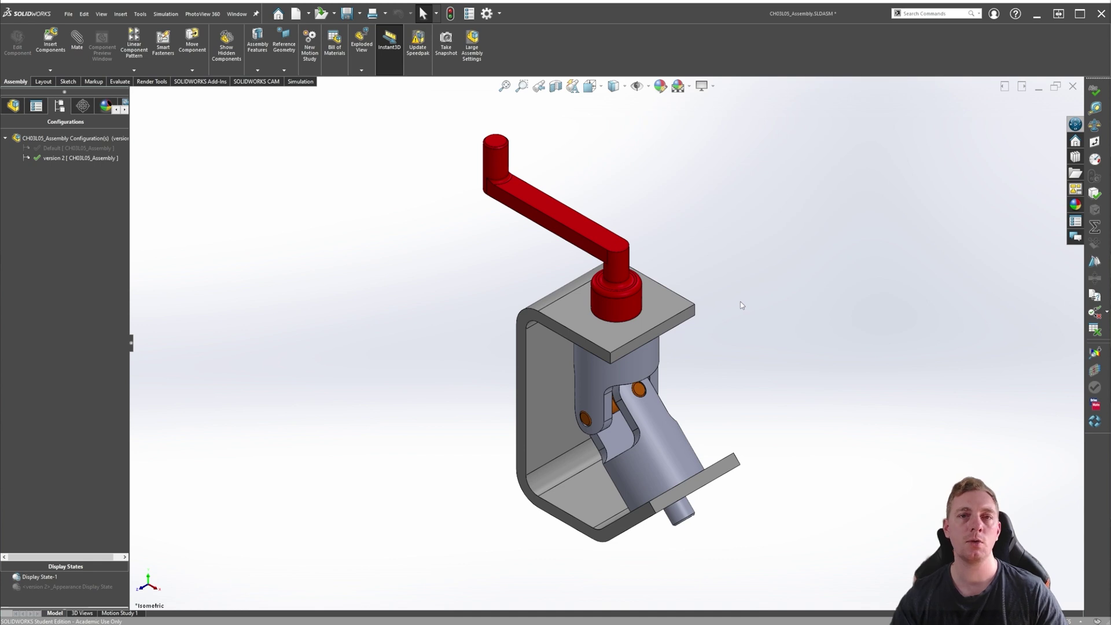
- Suppress the red one-piece handle in the version 2 configuration, and check the result against the Default configuration
{"action": "mouse_move", "coordinate": [504, 172]}
{"action": "left_mouse_down"}
{"action": "mouse_move", "coordinate": [613, 250]}
{"action": "mouse_move", "coordinate": [521, 181]}
{"action": "left_mouse_up"}
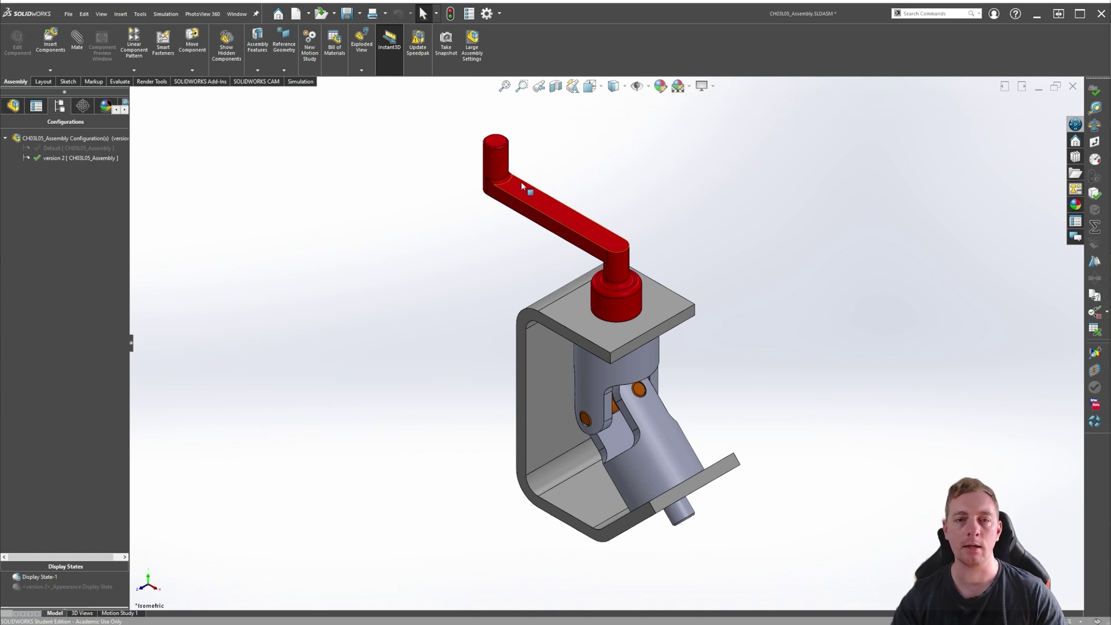
{"action": "left_click", "coordinate": [543, 203]}
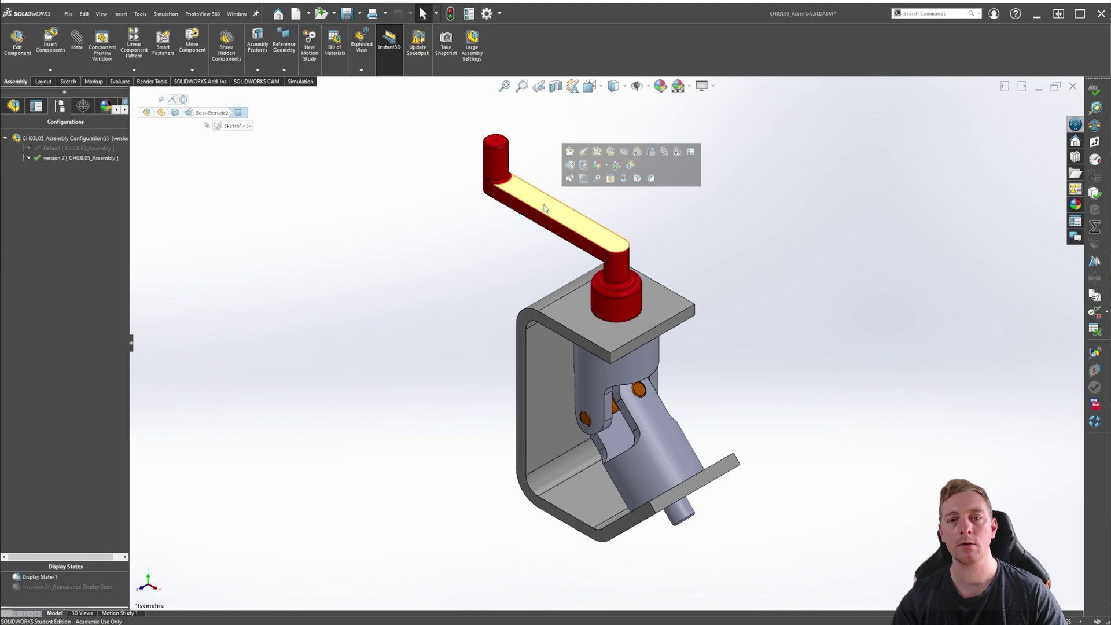
{"action": "left_click", "coordinate": [650, 151]}
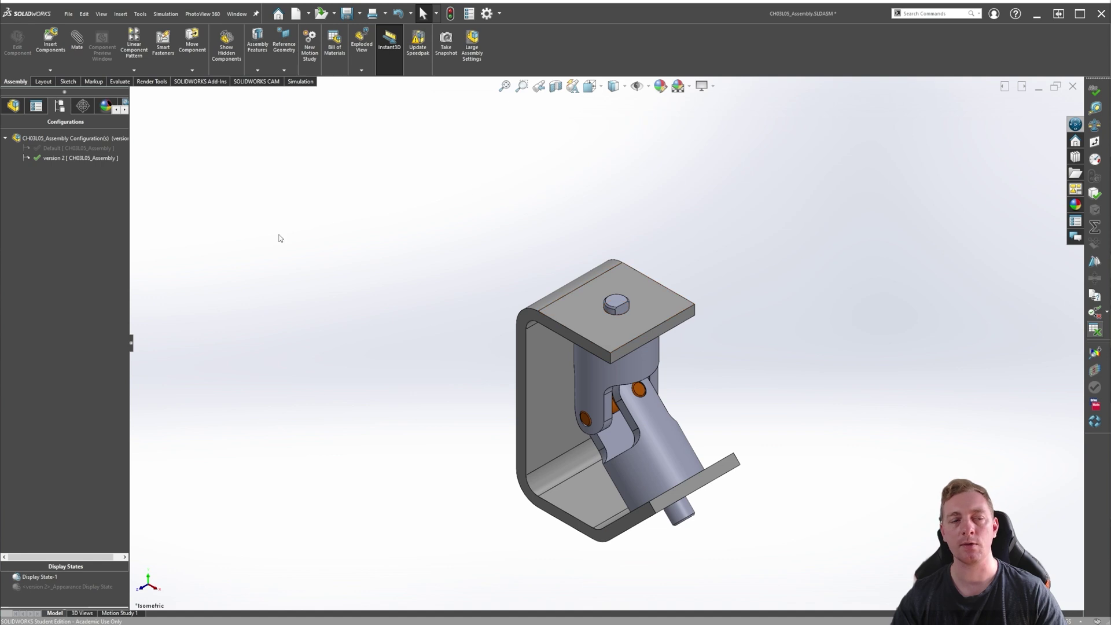
{"action": "double_click", "coordinate": [81, 150]}
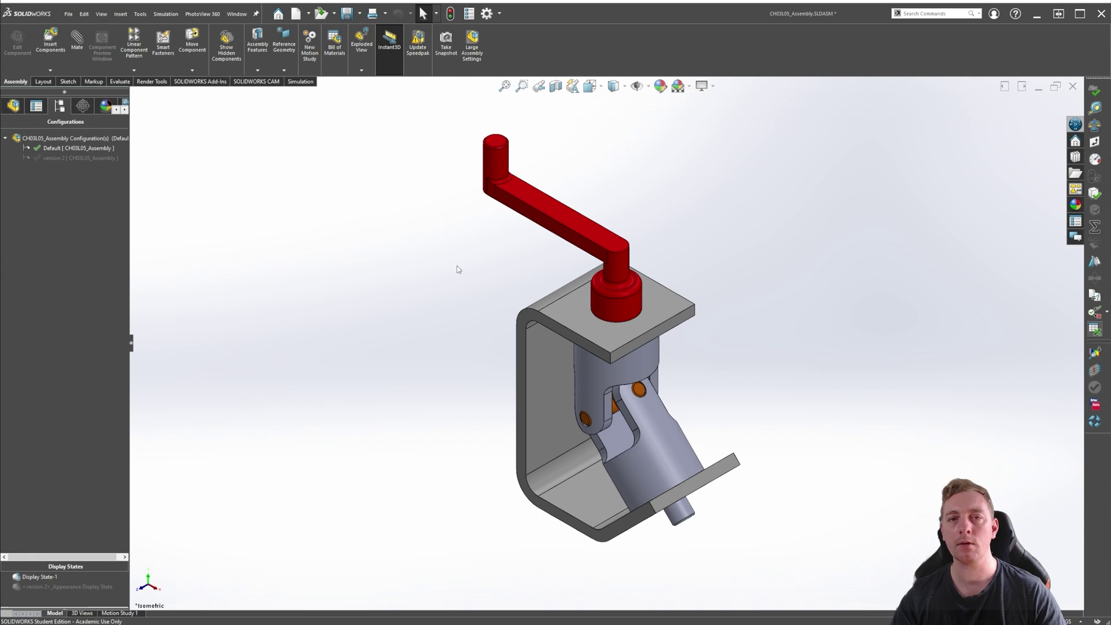
{"action": "double_click", "coordinate": [51, 159]}
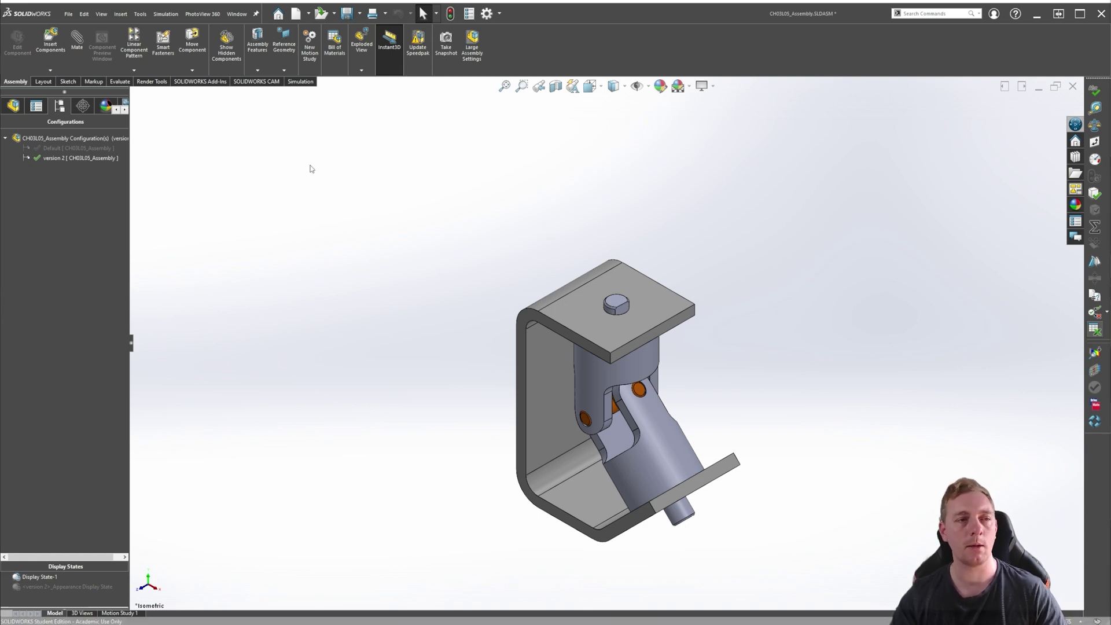
- Insert 3pc Assembly.SLDASM with its knob configuration into version 2 and place it in free space beside the bracket
{"action": "left_click", "coordinate": [51, 40]}
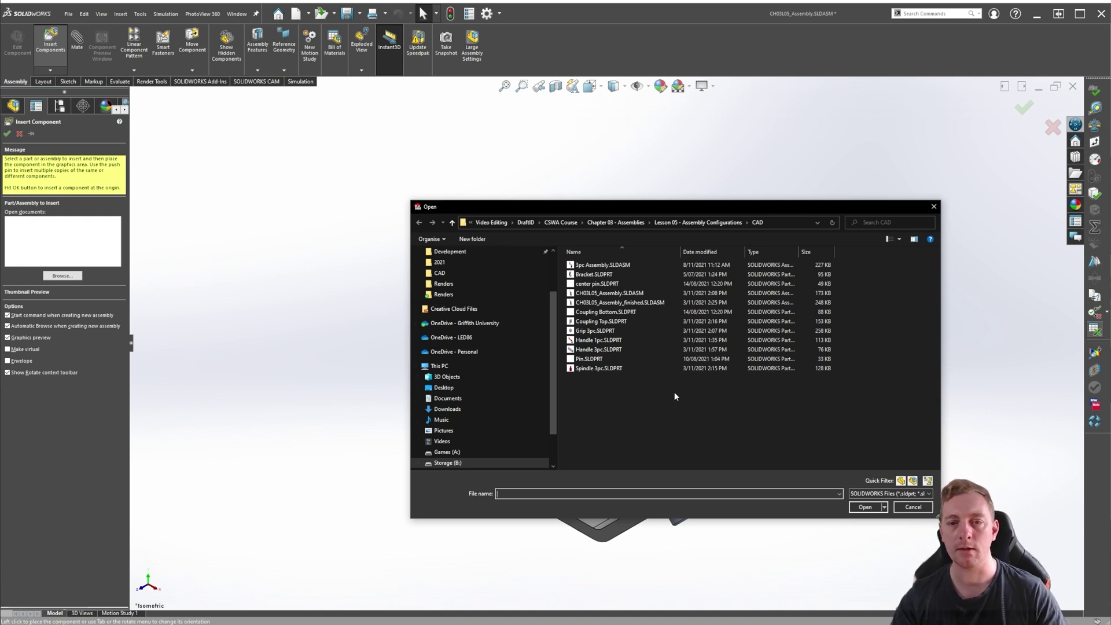
{"action": "left_click", "coordinate": [583, 266]}
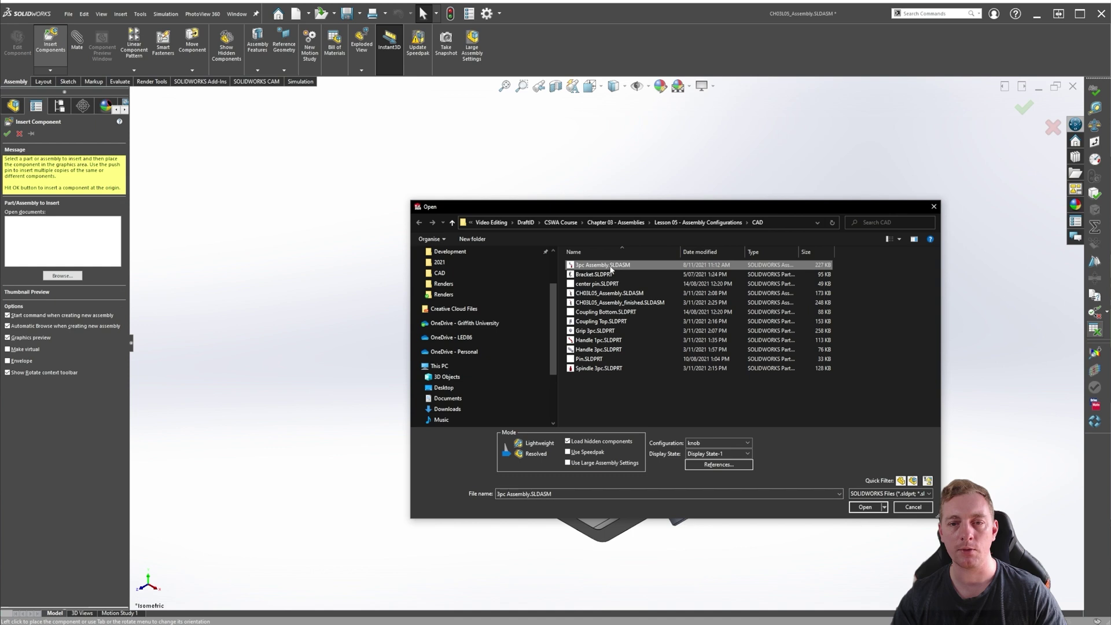
{"action": "left_click", "coordinate": [865, 507]}
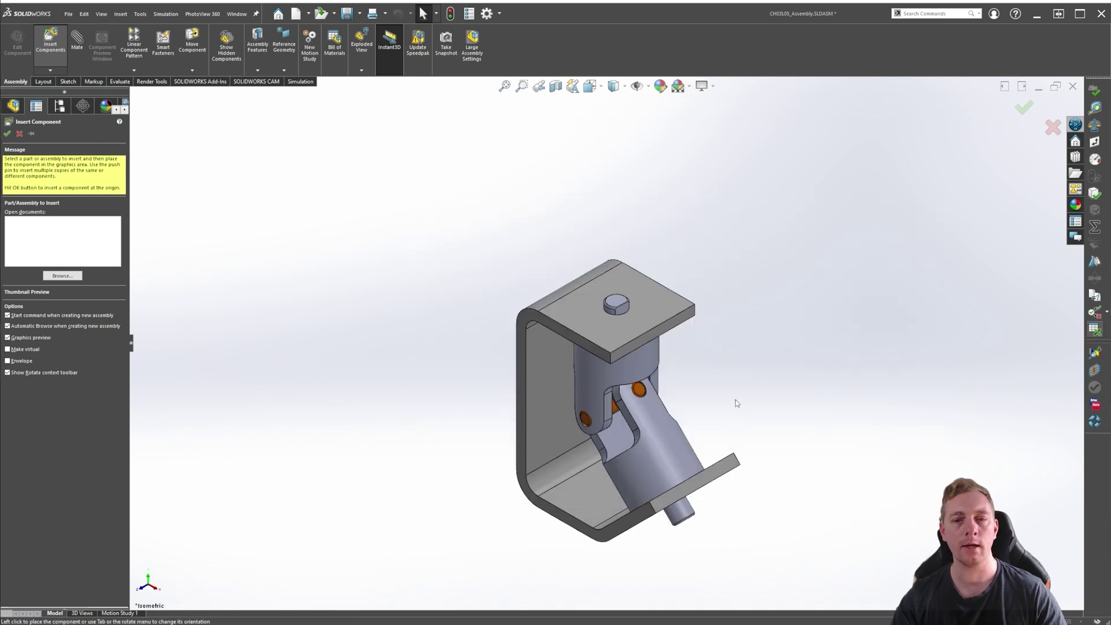
{"action": "left_click", "coordinate": [404, 206]}
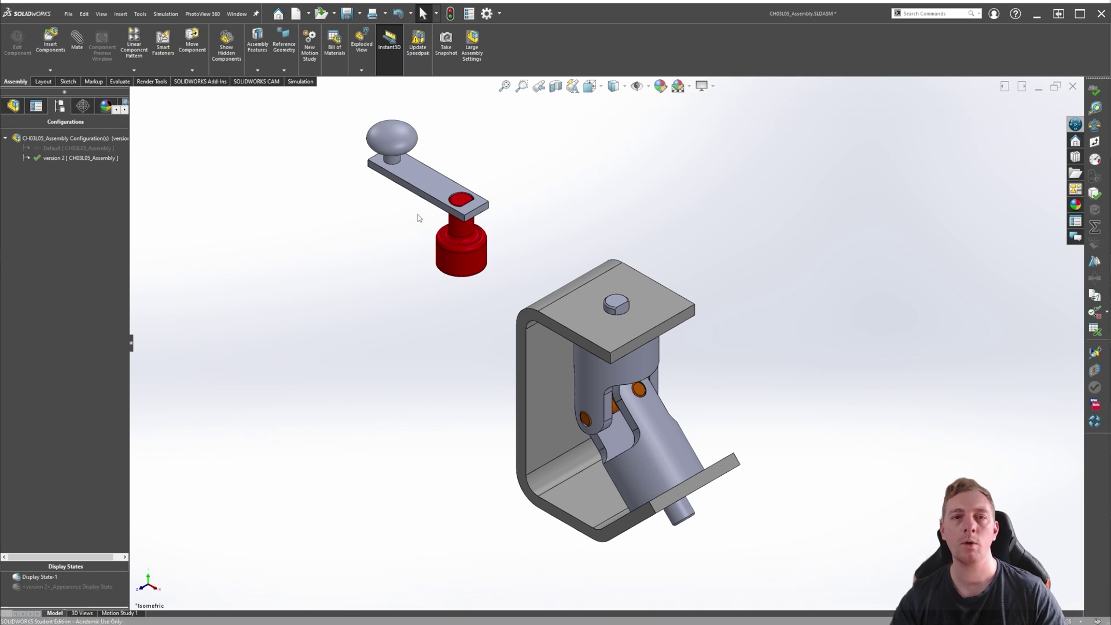
{"action": "left_click_drag", "start_coordinate": [416, 182], "coordinate": [381, 249]}
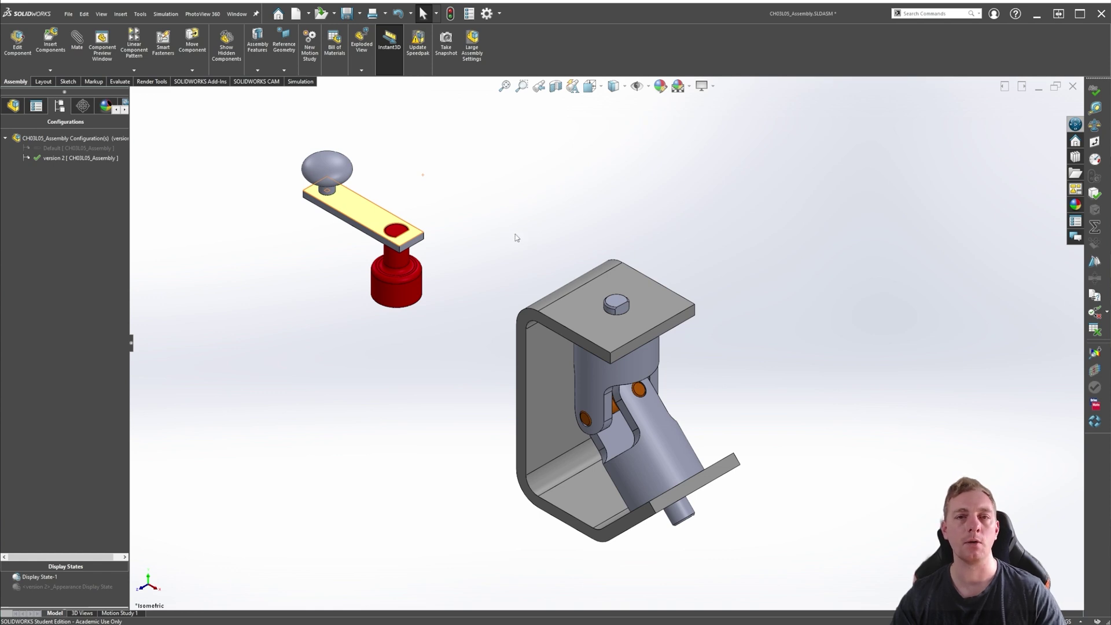
- Add a concentric mate between the Coupling Top's round shaft face and the inner hole face of the red spindle
{"action": "key", "text": "m"}
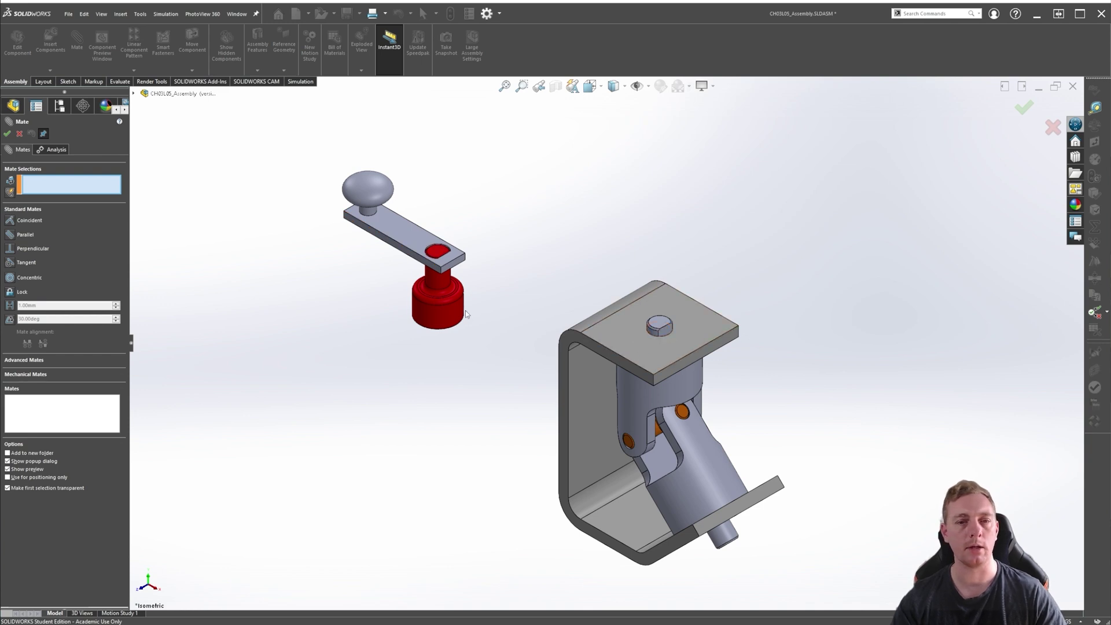
{"action": "scroll", "coordinate": [465, 310], "scroll_direction": "down", "scroll_amount": 3}
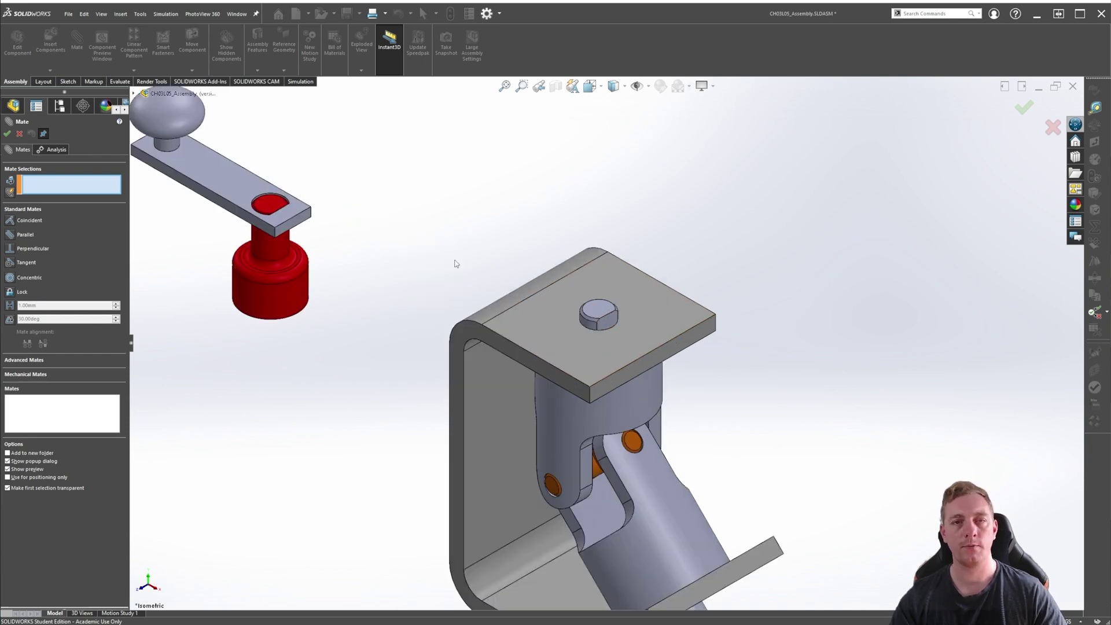
{"action": "left_click", "coordinate": [590, 328]}
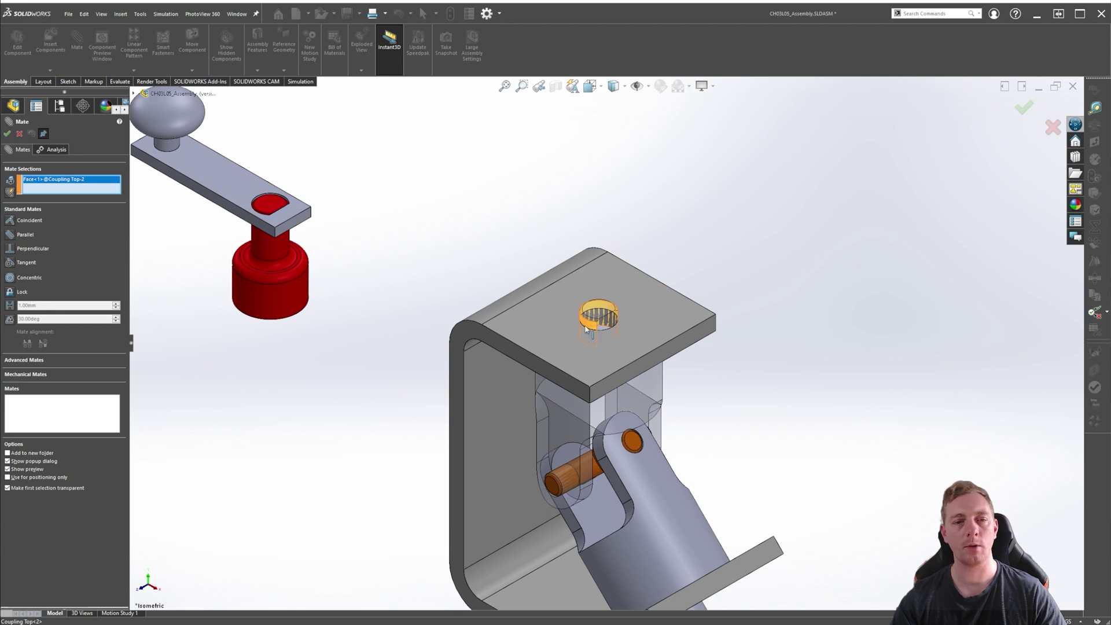
{"action": "right_click", "coordinate": [276, 296]}
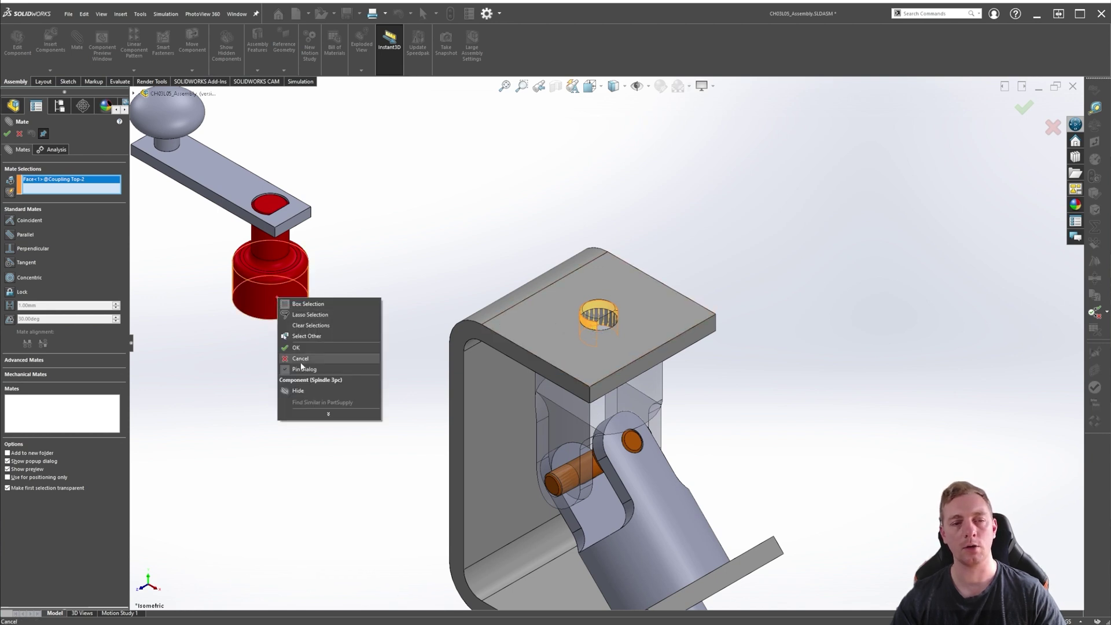
{"action": "left_click", "coordinate": [302, 336]}
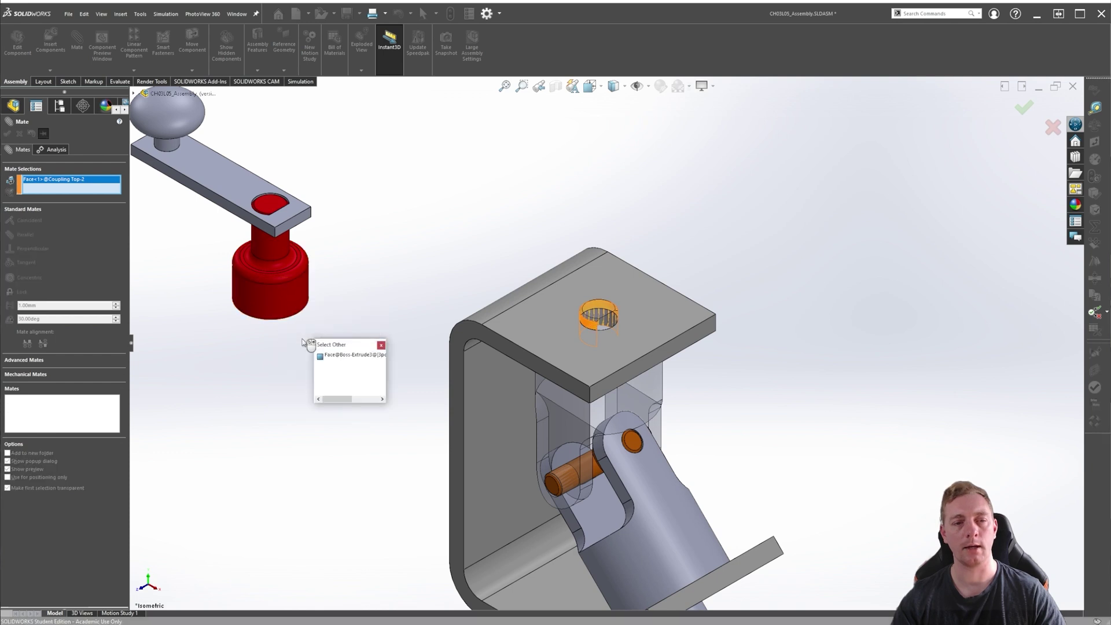
{"action": "left_click", "coordinate": [259, 301]}
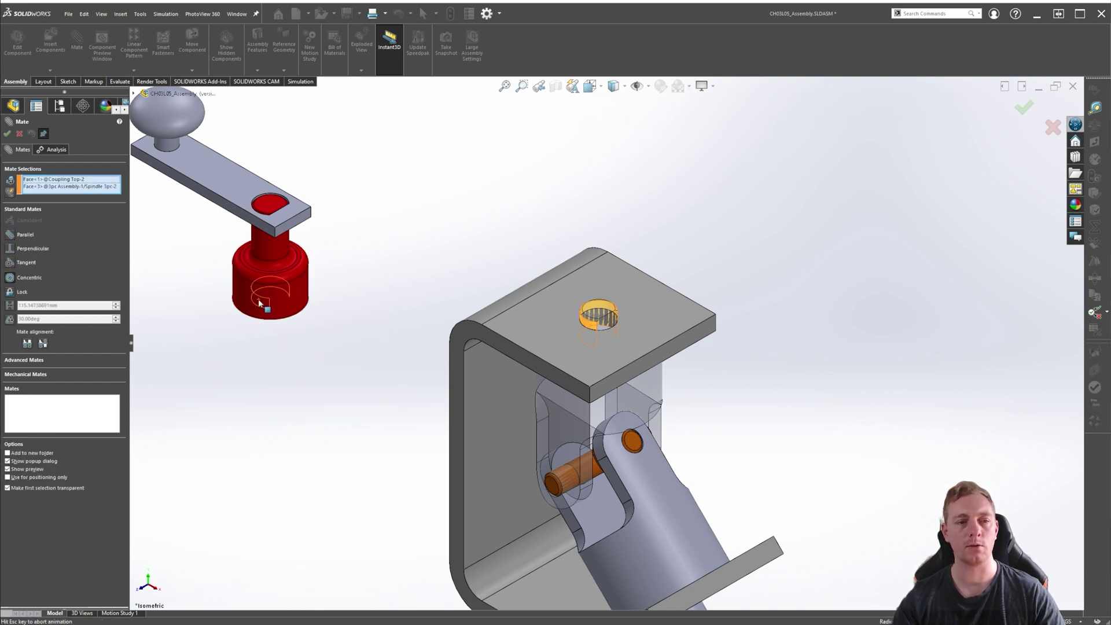
{"action": "left_click", "coordinate": [428, 335]}
{"action": "middle_click_drag", "start_coordinate": [428, 335], "coordinate": [226, 314]}
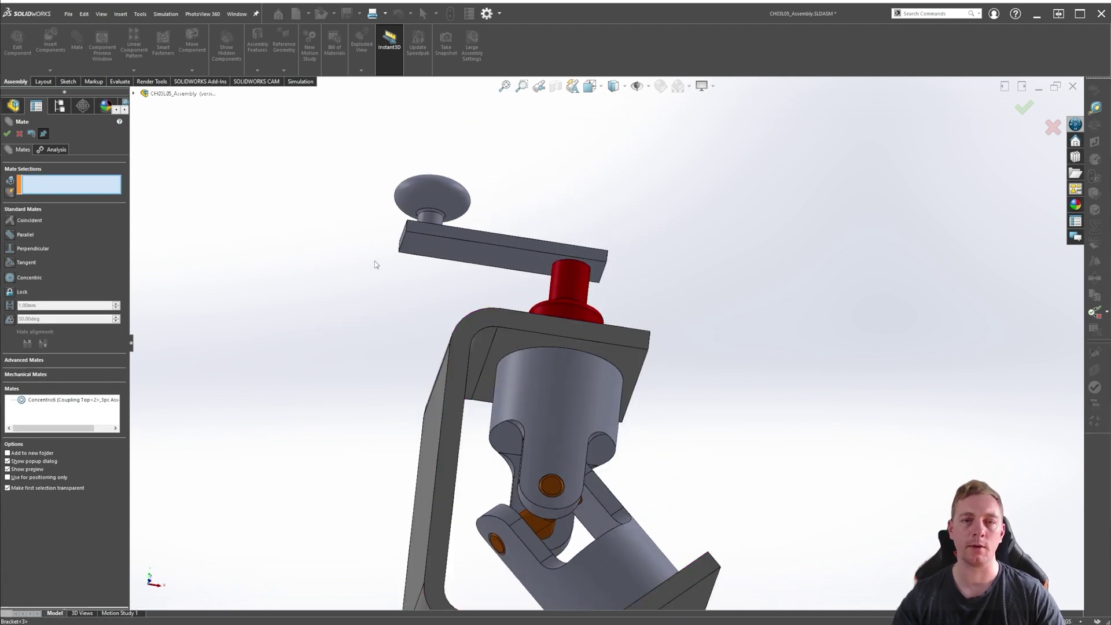
{"action": "key", "text": "ctrl+7"}
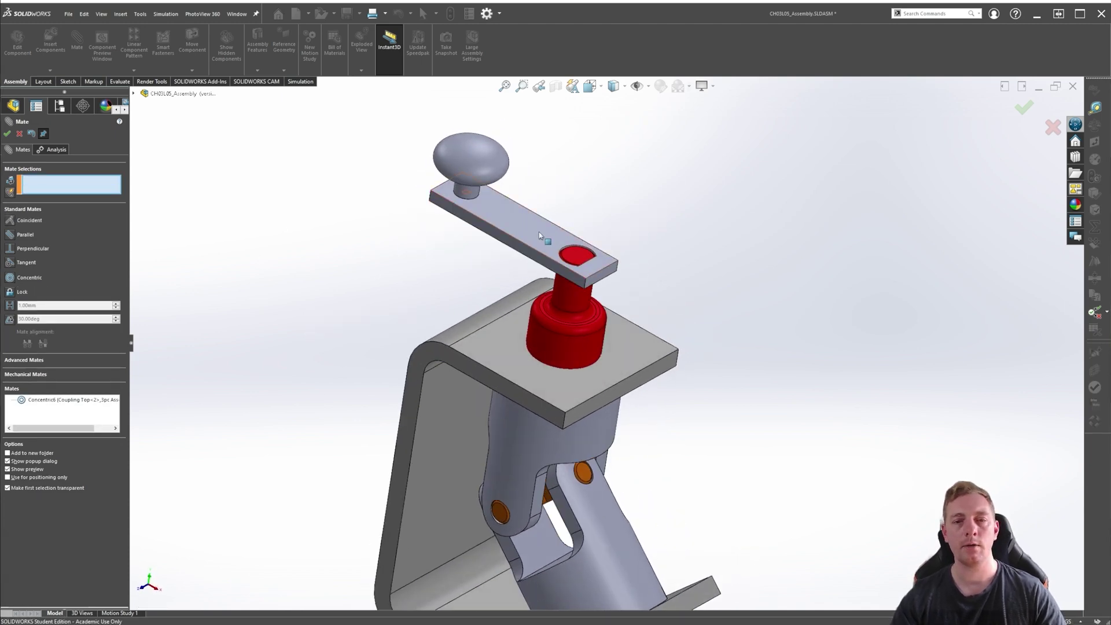
- Lift the three-piece handle clear and add a coincident mate between the Coupling Top shaft's flat and the spindle hole's flat
{"action": "left_click_drag", "start_coordinate": [546, 250], "coordinate": [580, 72]}
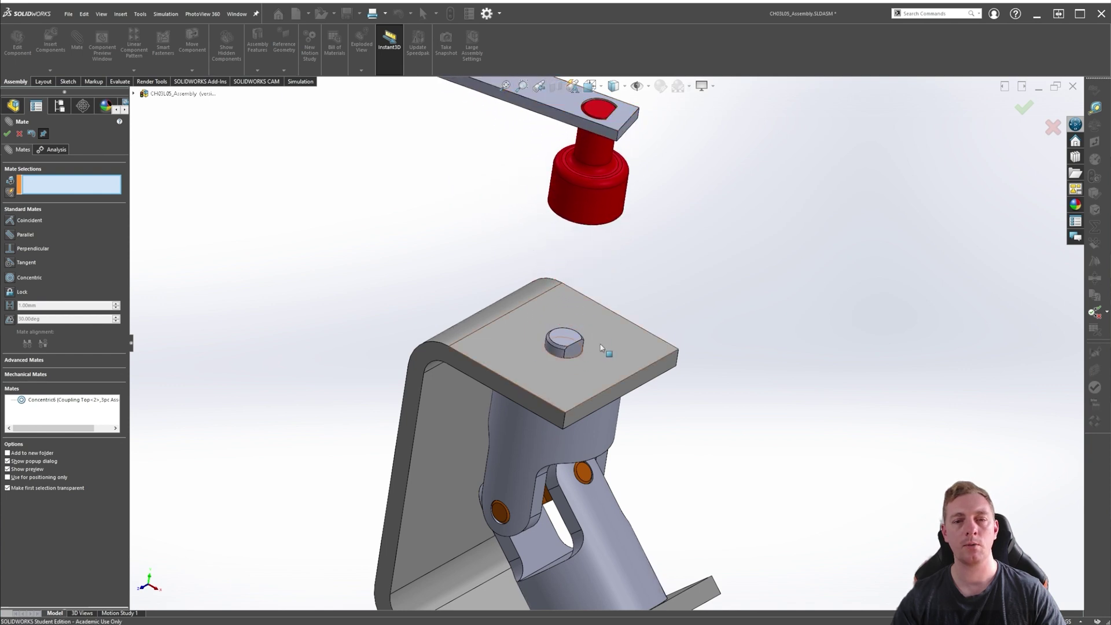
{"action": "left_click", "coordinate": [564, 342]}
{"action": "middle_click_drag", "start_coordinate": [420, 265], "coordinate": [560, 219]}
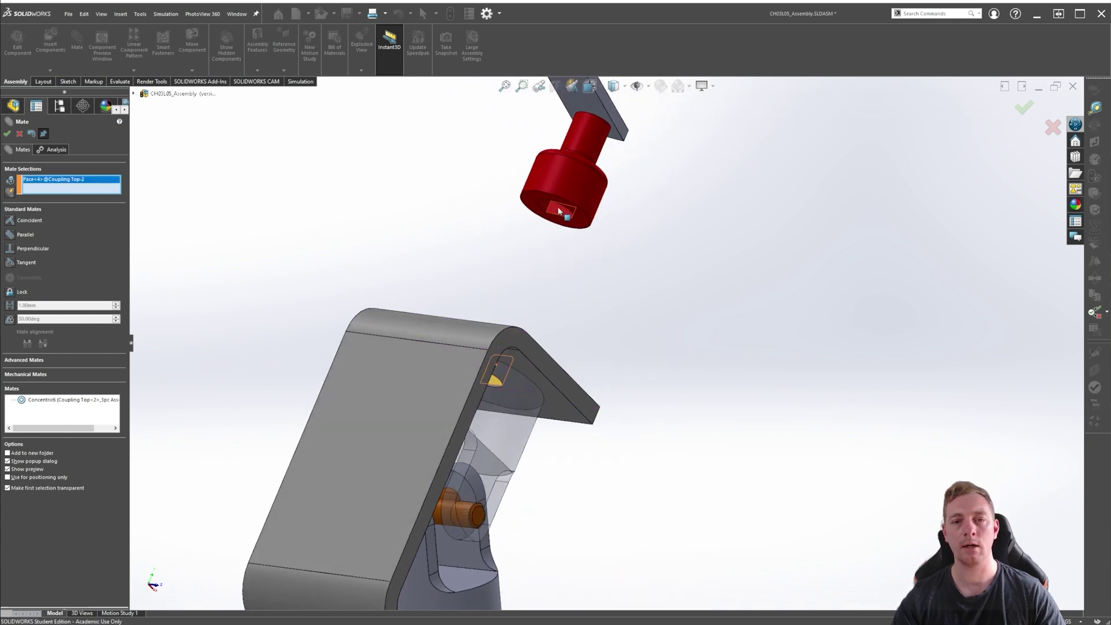
{"action": "left_click", "coordinate": [560, 217]}
{"action": "left_click", "coordinate": [759, 240]}
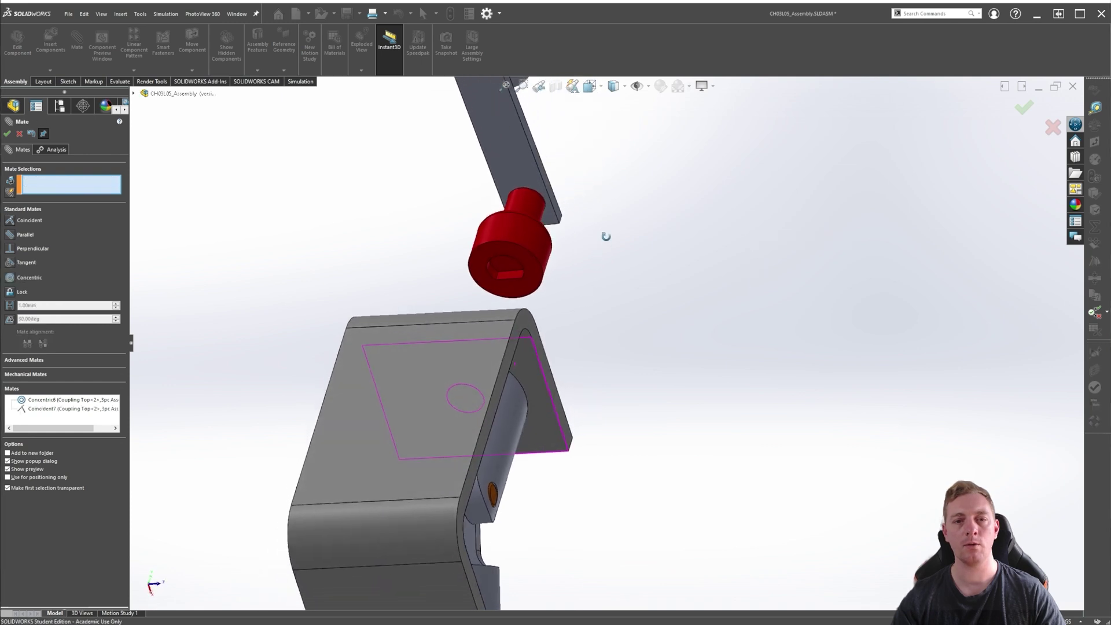
- Add a coincident mate between the spindle's inner hole end face and the Coupling Top's shaft end face, and finish mating
{"action": "left_click", "coordinate": [507, 262]}
{"action": "middle_click_drag", "start_coordinate": [674, 273], "coordinate": [574, 347]}
{"action": "left_click", "coordinate": [574, 348]}
{"action": "left_click", "coordinate": [7, 133]}
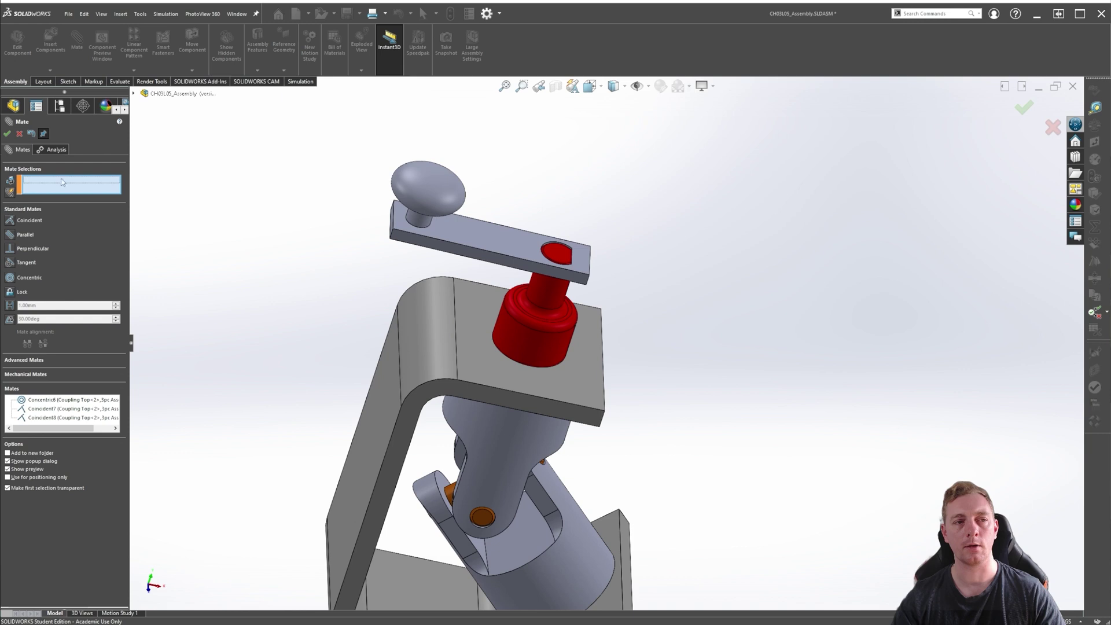
{"action": "left_click", "coordinate": [7, 133]}
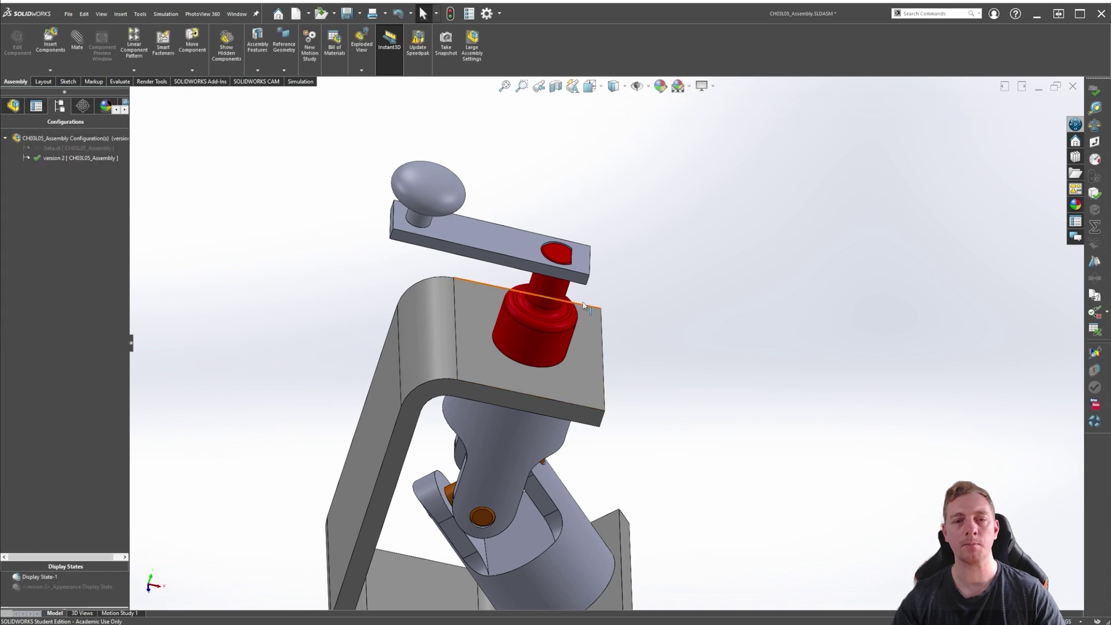
- Test the mated three-piece handle by turning it from its knob, and restore the isometric view
{"action": "middle_click_drag", "start_coordinate": [453, 314], "coordinate": [632, 278]}
{"action": "left_click_drag", "start_coordinate": [381, 278], "coordinate": [438, 226]}
{"action": "key", "text": "Escape"}
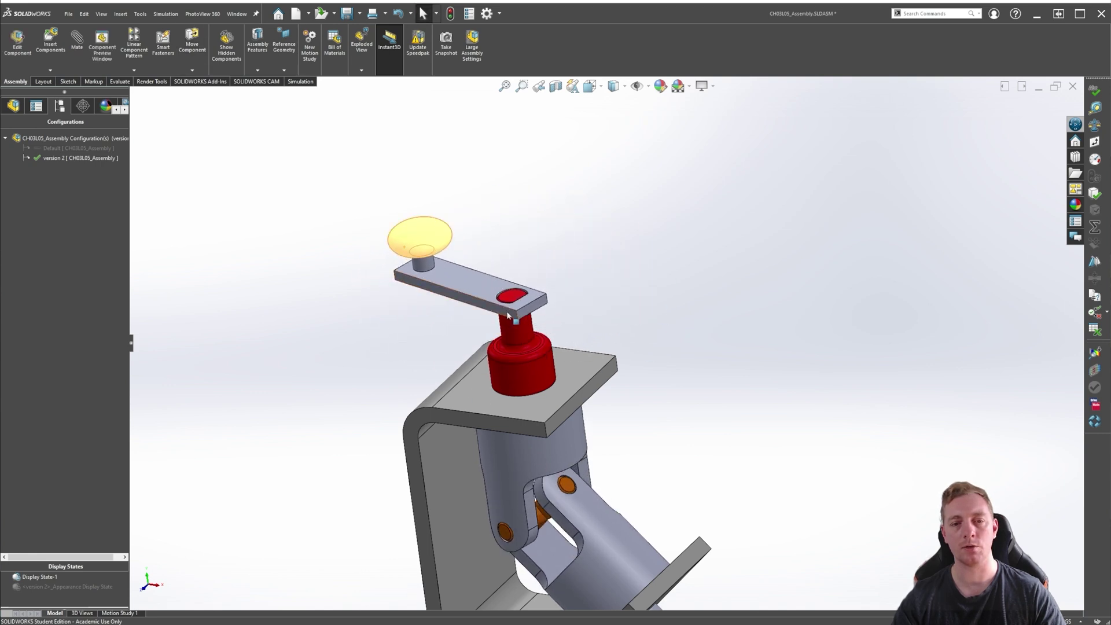
{"action": "key", "text": "ctrl+7"}
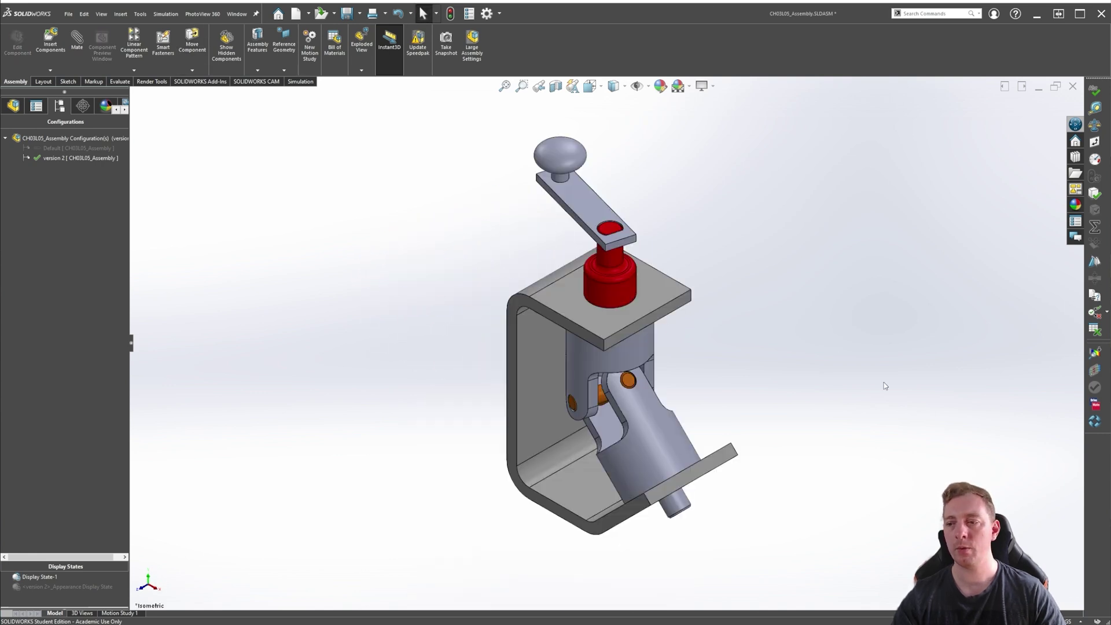
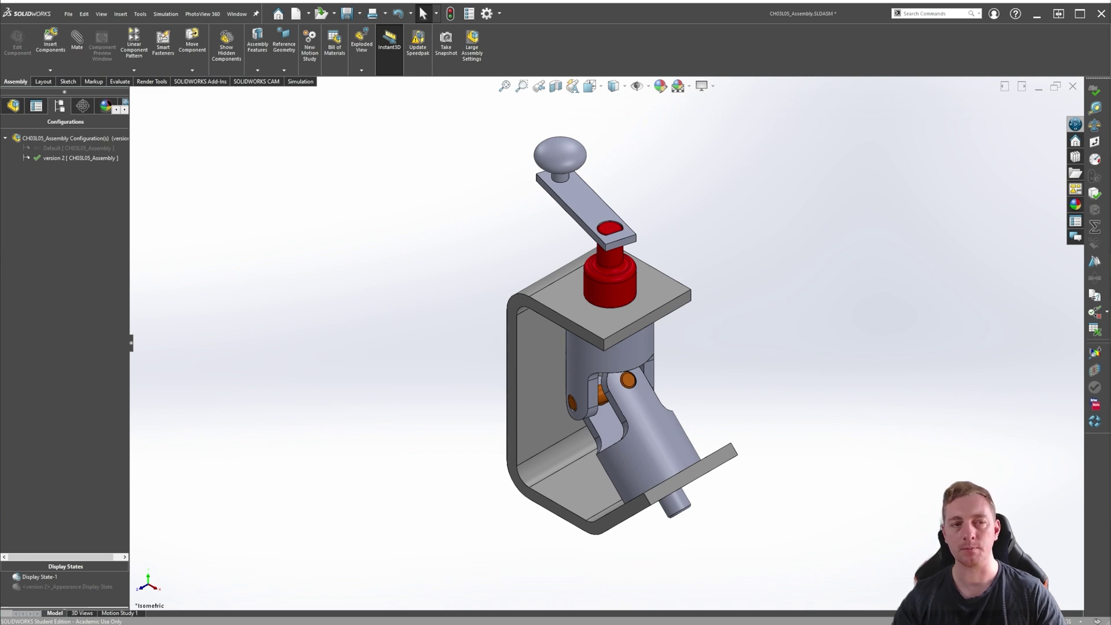
- Switch the grip to its slotted knob configuration for this assembly configuration only
{"action": "left_click", "coordinate": [559, 161]}
{"action": "mouse_move", "coordinate": [596, 124]}
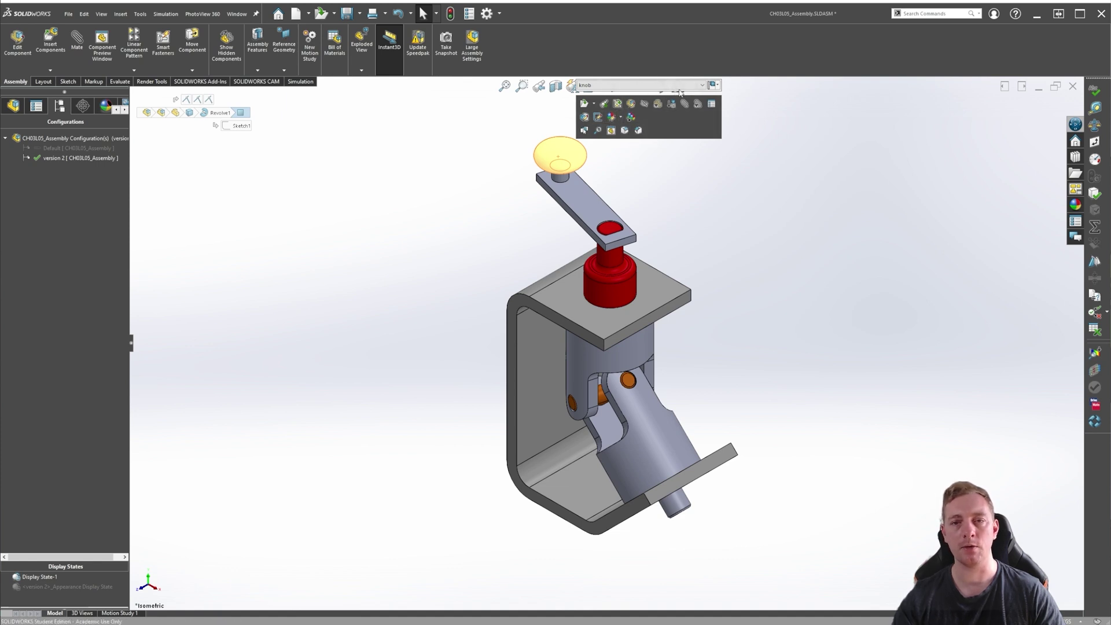
{"action": "left_click", "coordinate": [702, 85]}
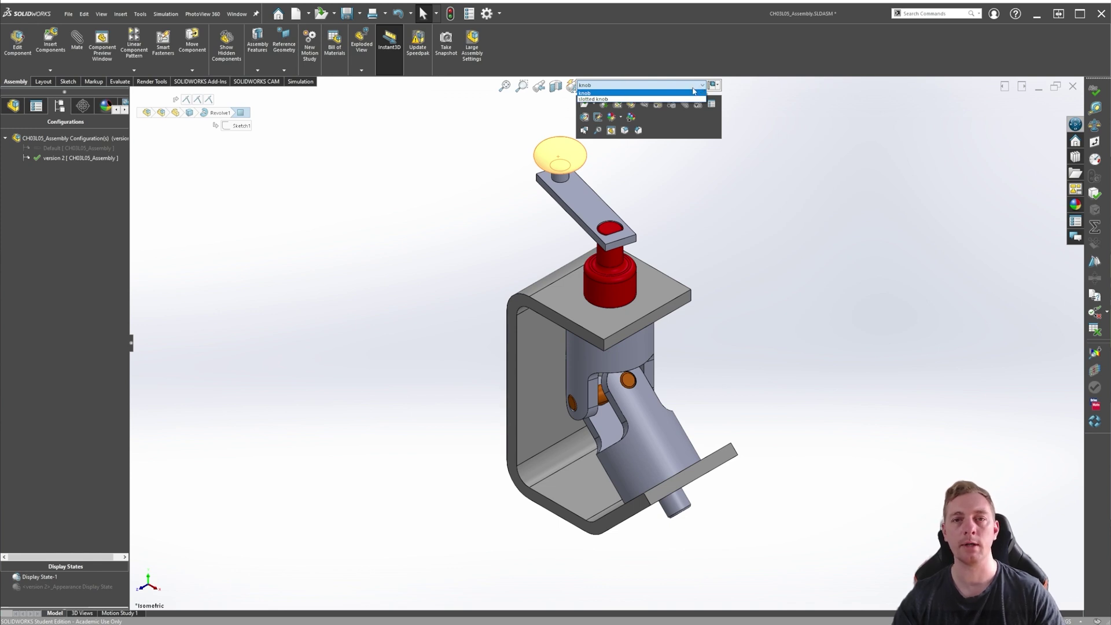
{"action": "left_click", "coordinate": [601, 100]}
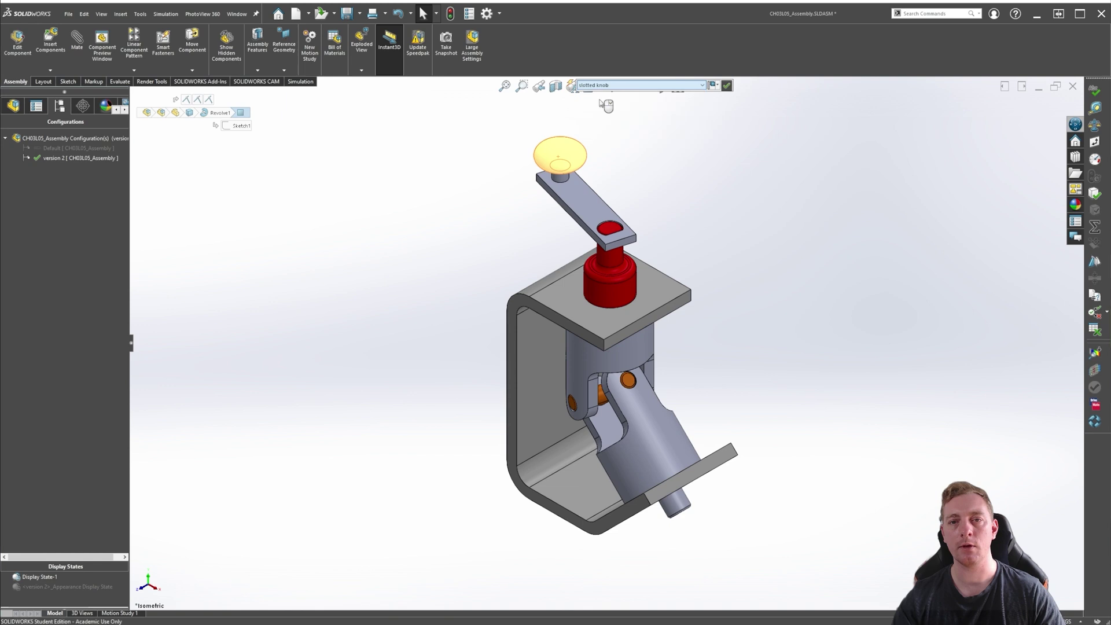
{"action": "left_click", "coordinate": [718, 86]}
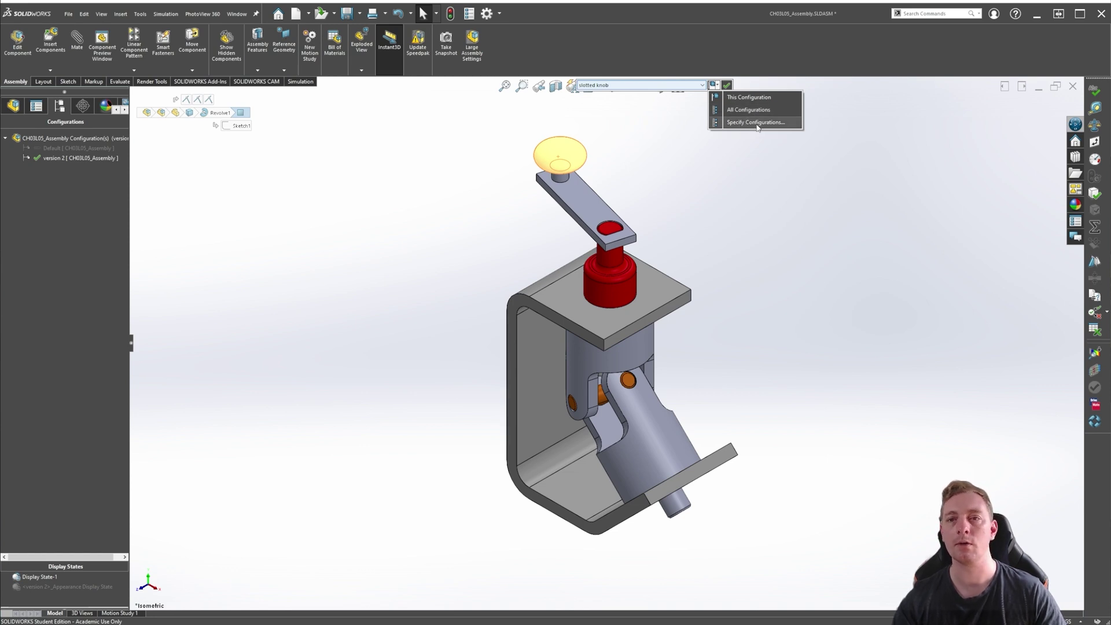
{"action": "left_click", "coordinate": [738, 99]}
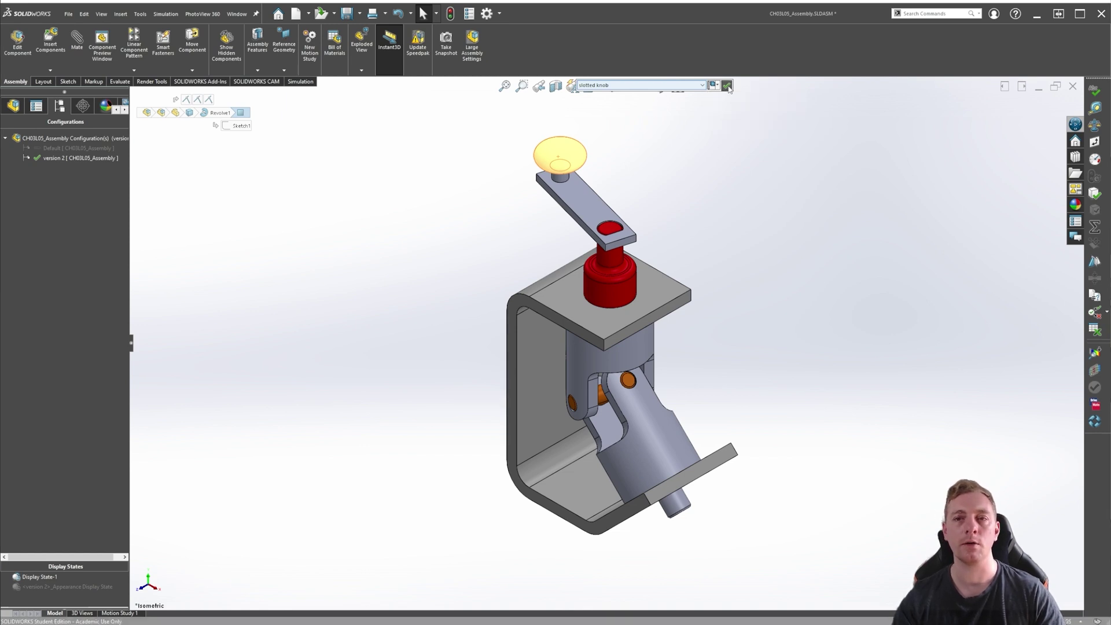
{"action": "left_click", "coordinate": [727, 86]}
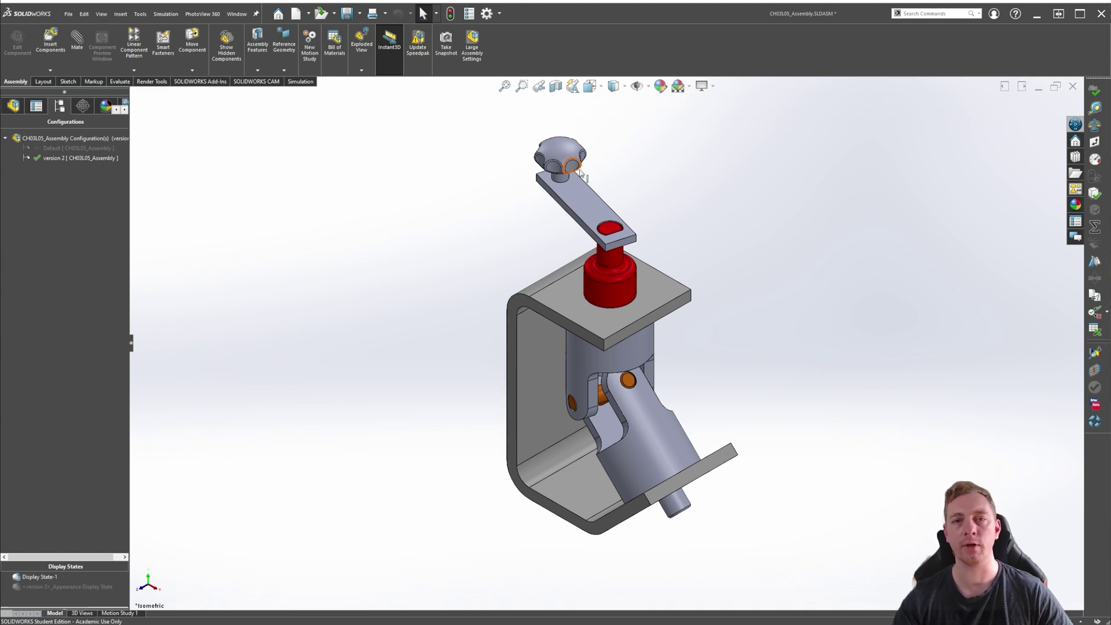
- Check which configuration choices are available for the grip and for the flat handle arm
{"action": "left_click", "coordinate": [557, 156]}
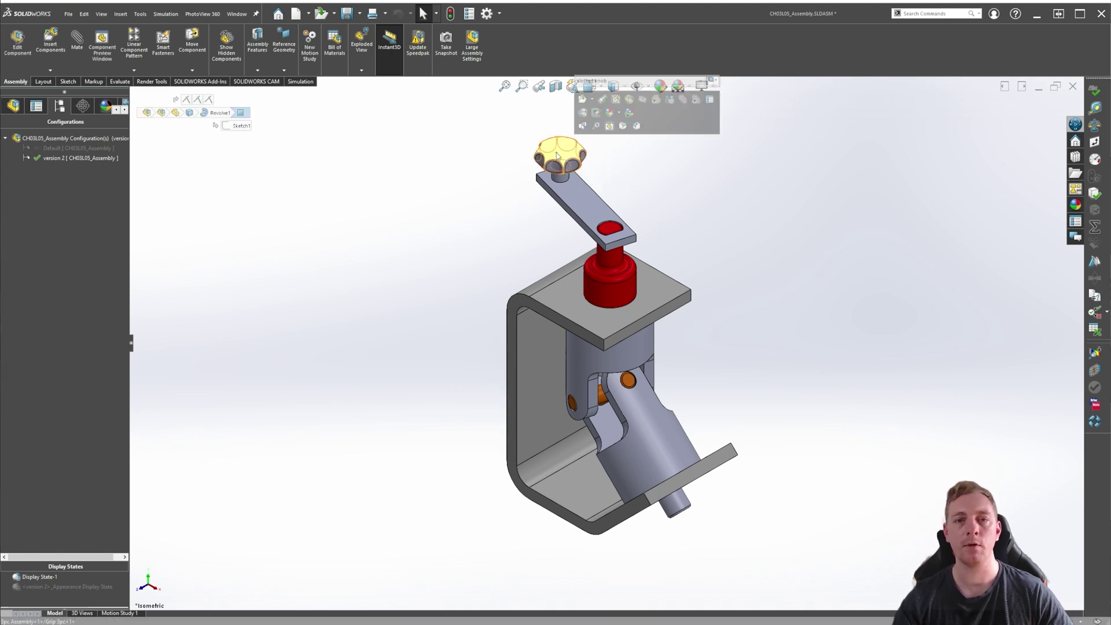
{"action": "left_click", "coordinate": [616, 81]}
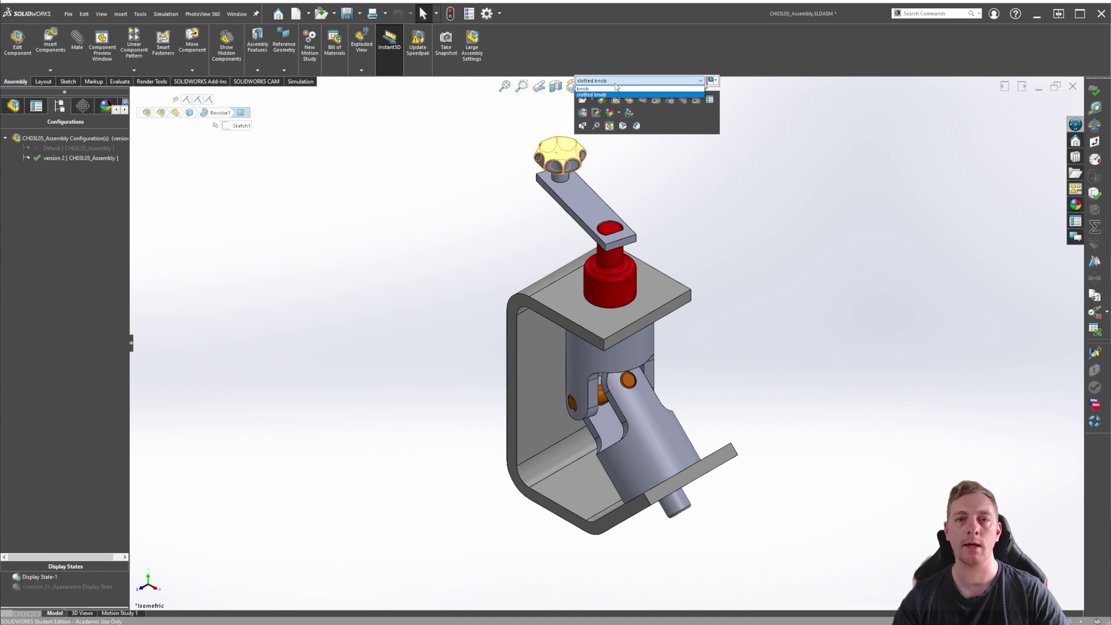
{"action": "left_click", "coordinate": [588, 206]}
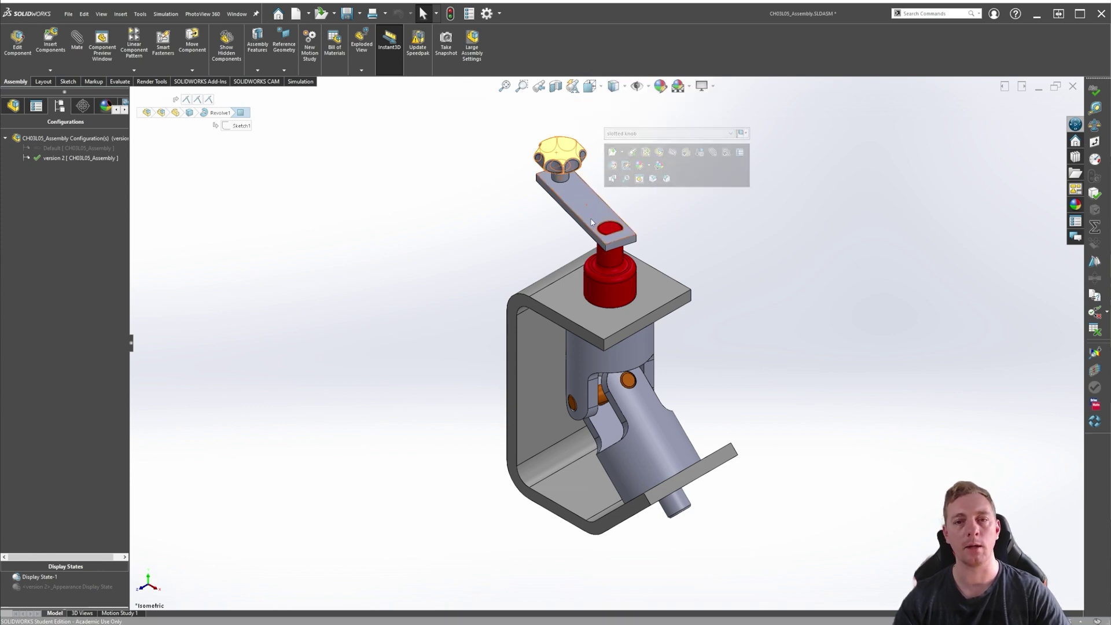
{"action": "left_click", "coordinate": [589, 209]}
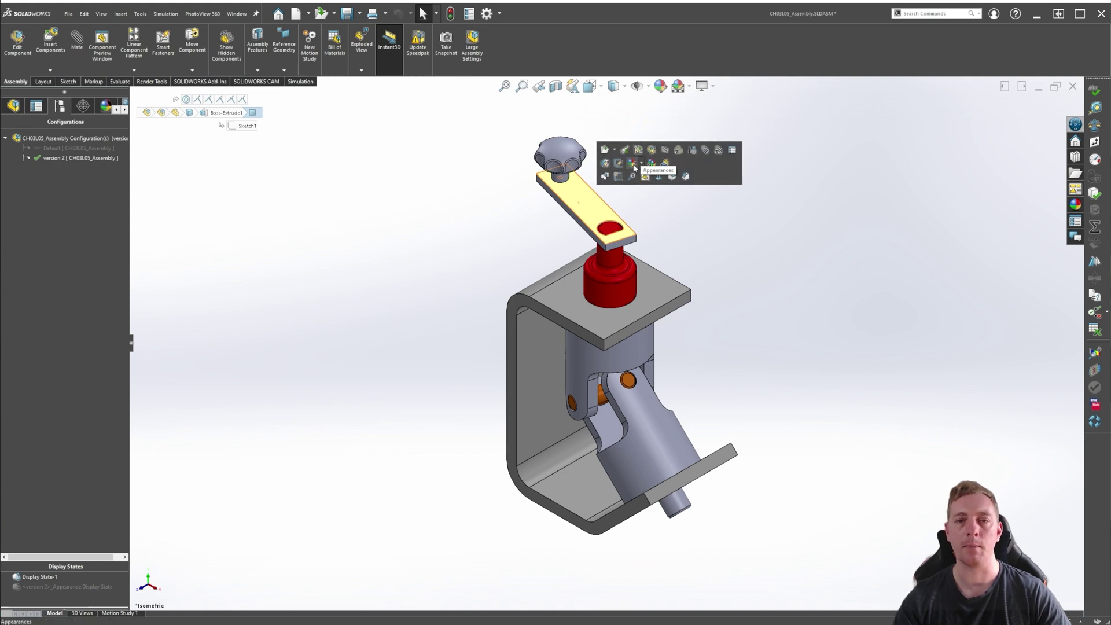
{"action": "left_click", "coordinate": [566, 152]}
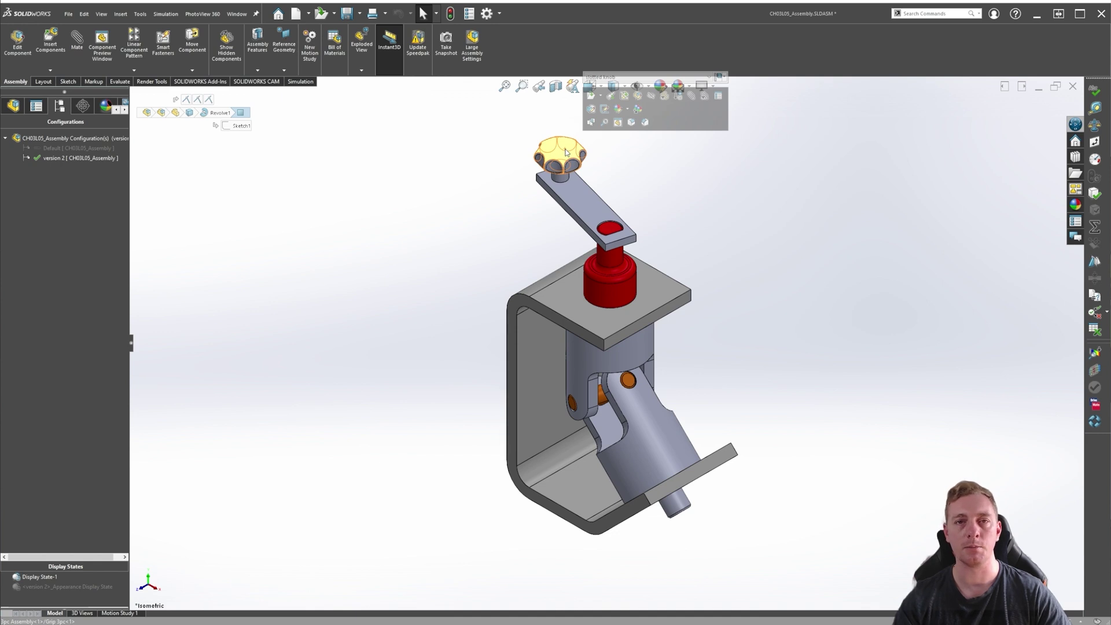
{"action": "left_click", "coordinate": [286, 208]}
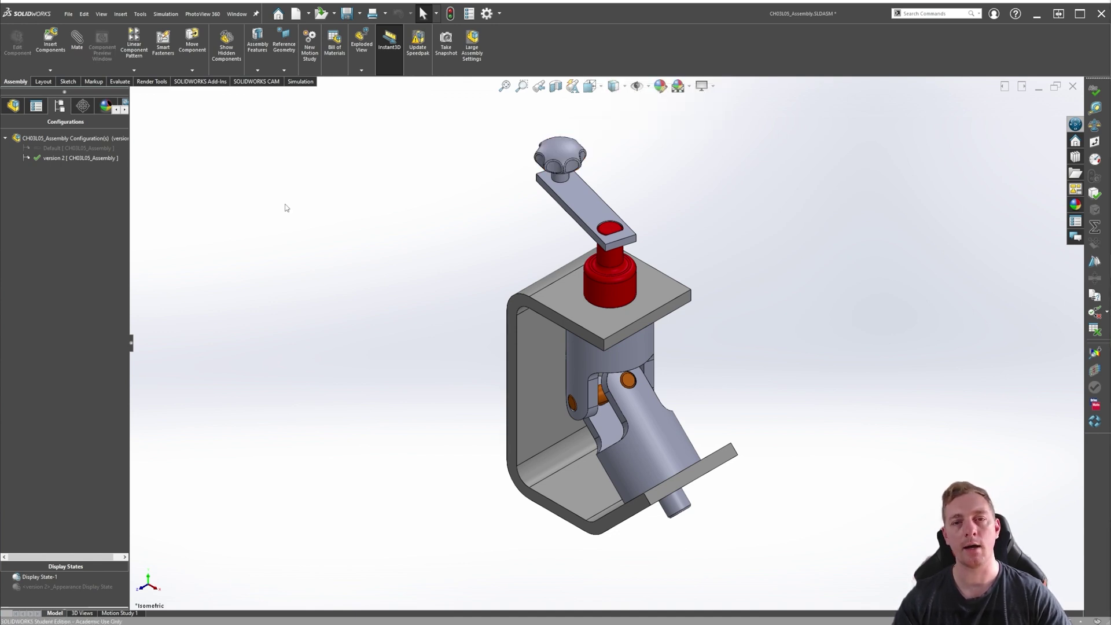
- Examine the configuration settings of 3pc Assembly, its grip and its handle arm in the feature tree
{"action": "left_click", "coordinate": [13, 106]}
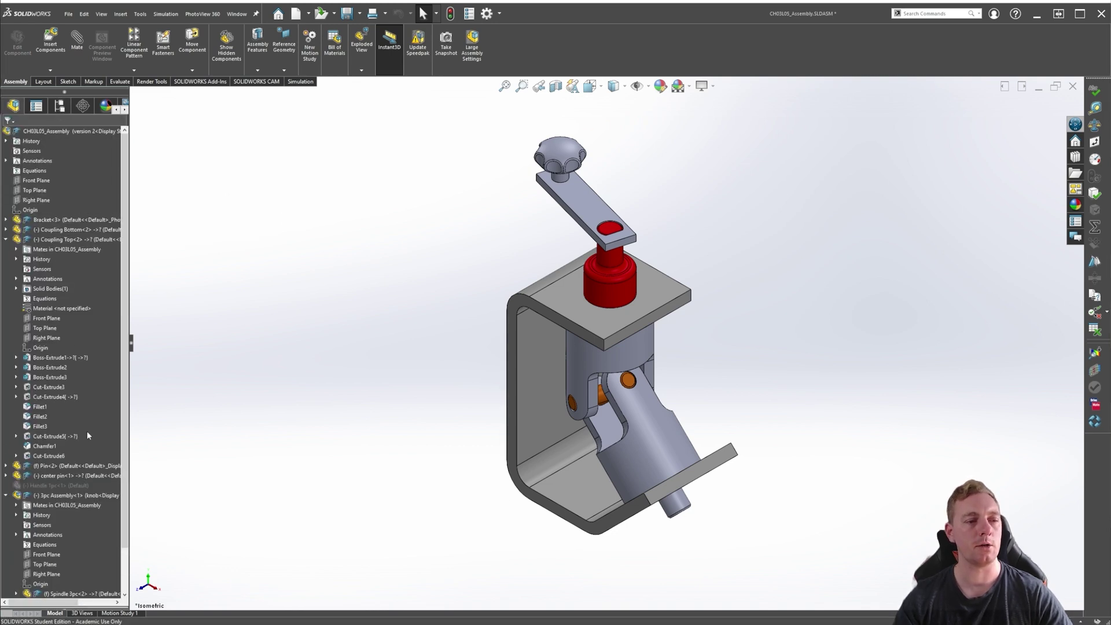
{"action": "scroll", "coordinate": [55, 457], "scroll_direction": "down", "scroll_amount": 1}
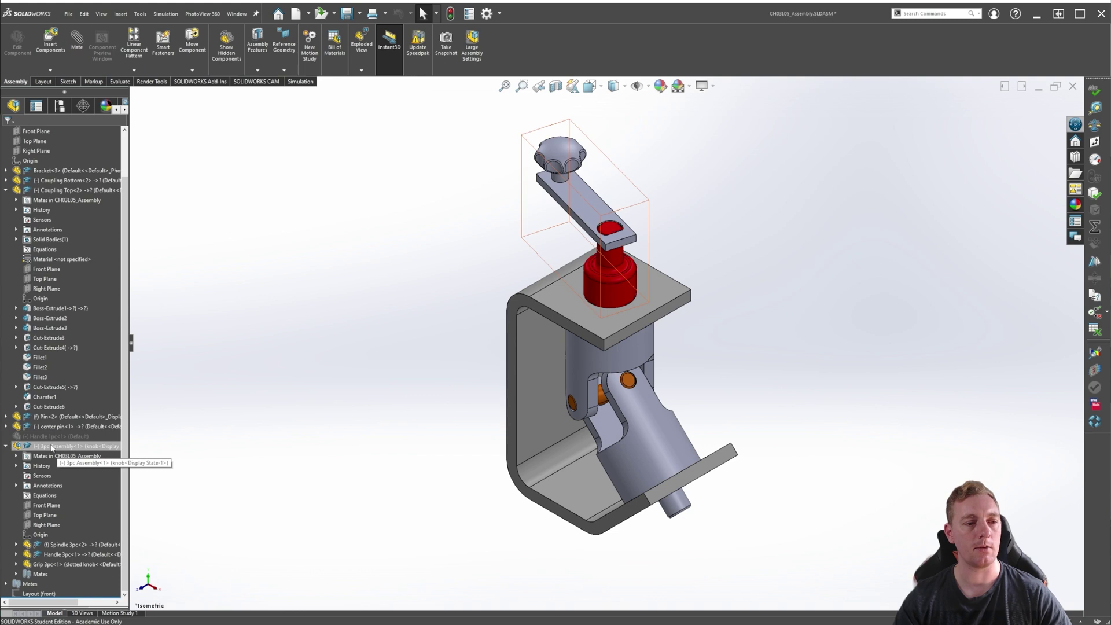
{"action": "left_click", "coordinate": [50, 450]}
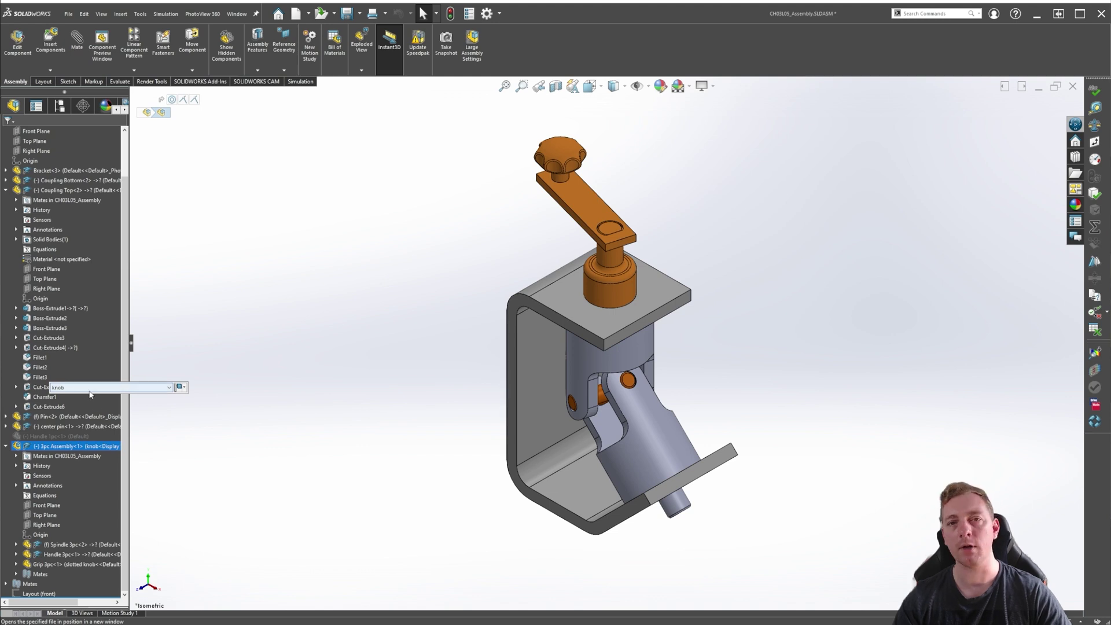
{"action": "left_click", "coordinate": [44, 564]}
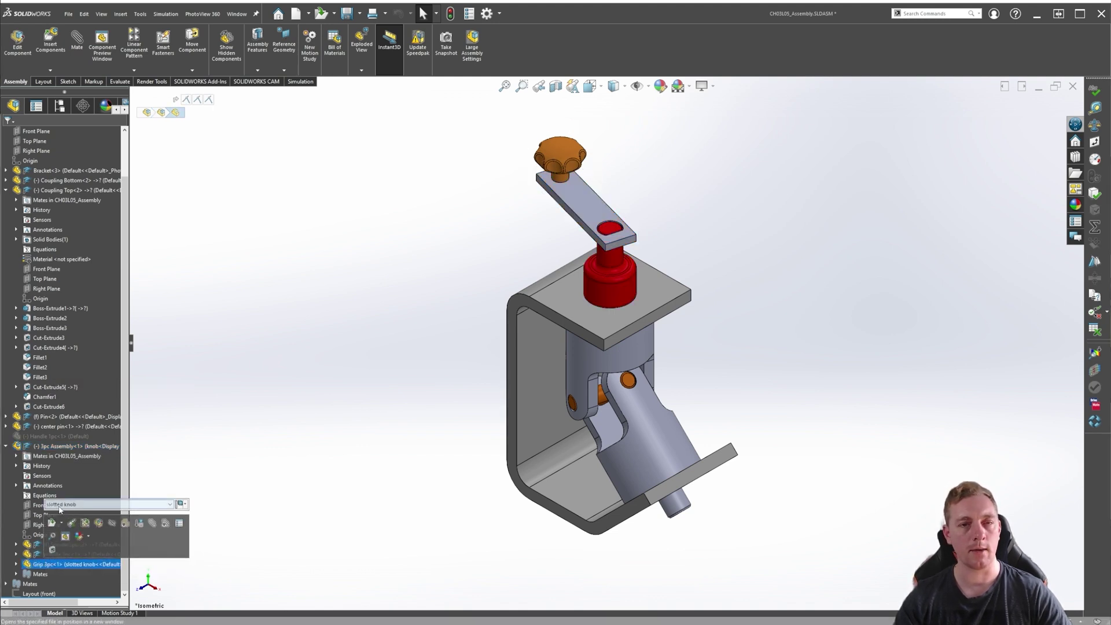
{"action": "left_click", "coordinate": [40, 554]}
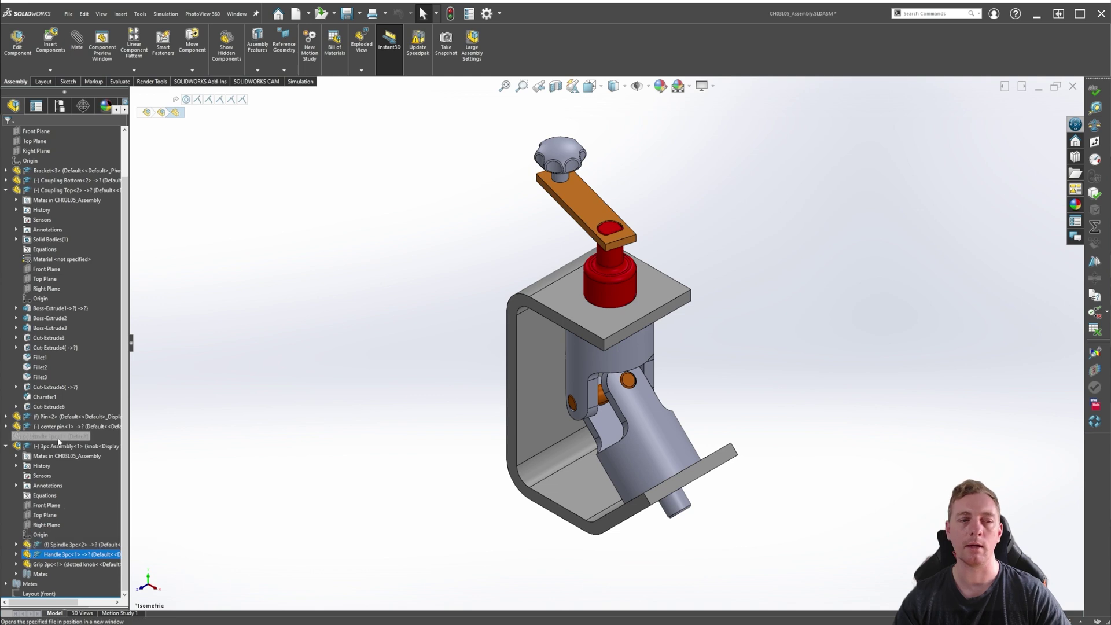
{"action": "left_click", "coordinate": [414, 268]}
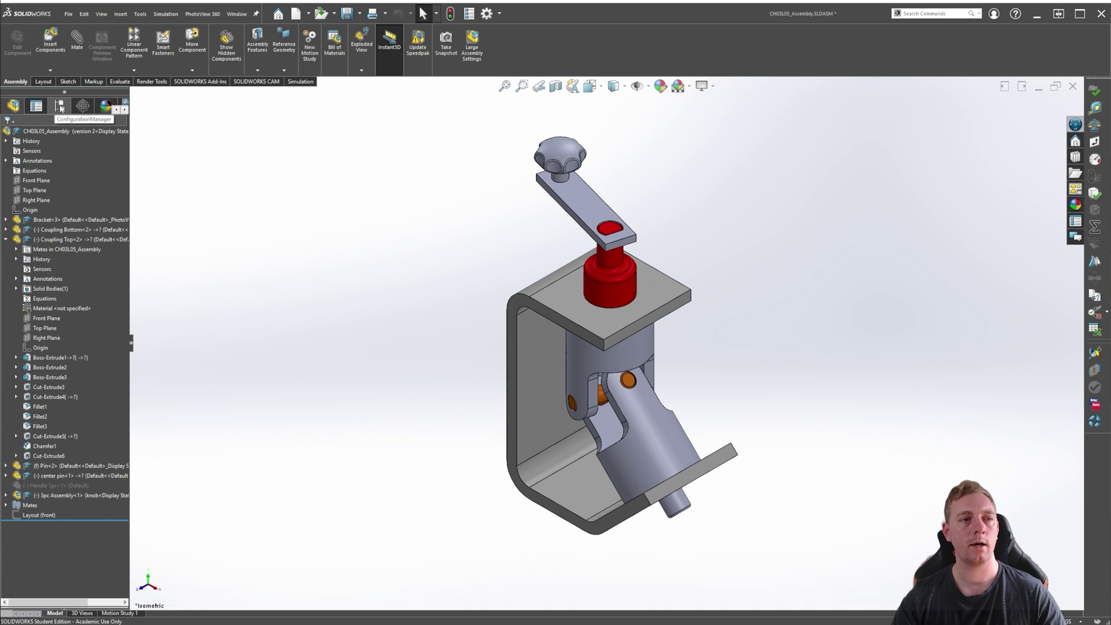
- Activate the Default configuration and examine which assembly mates are suppressed in it
{"action": "left_click", "coordinate": [59, 106]}
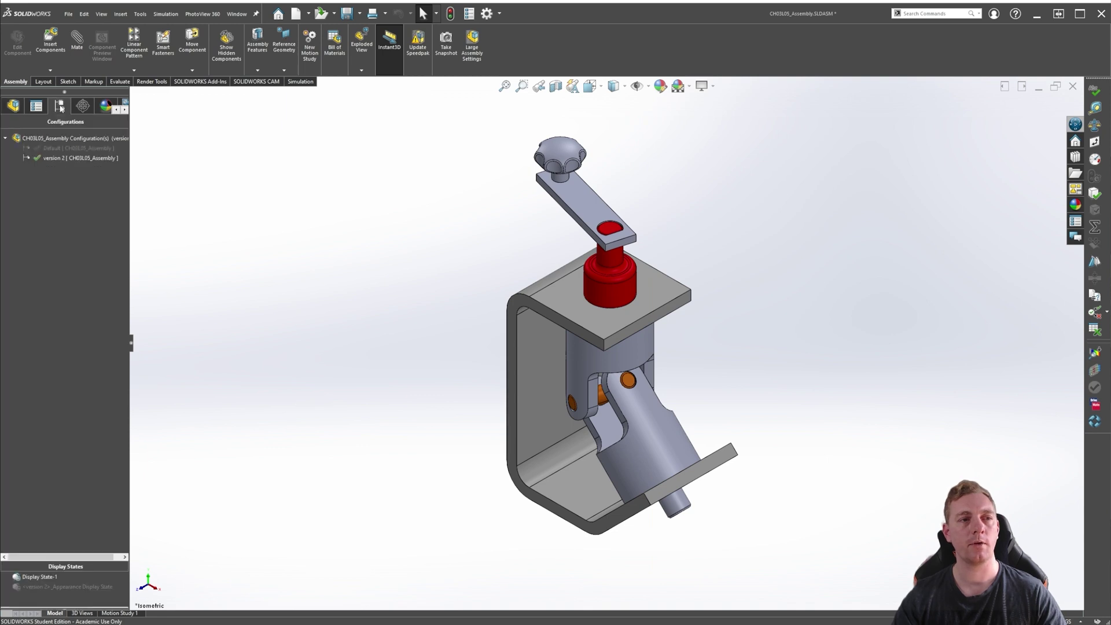
{"action": "double_click", "coordinate": [52, 150]}
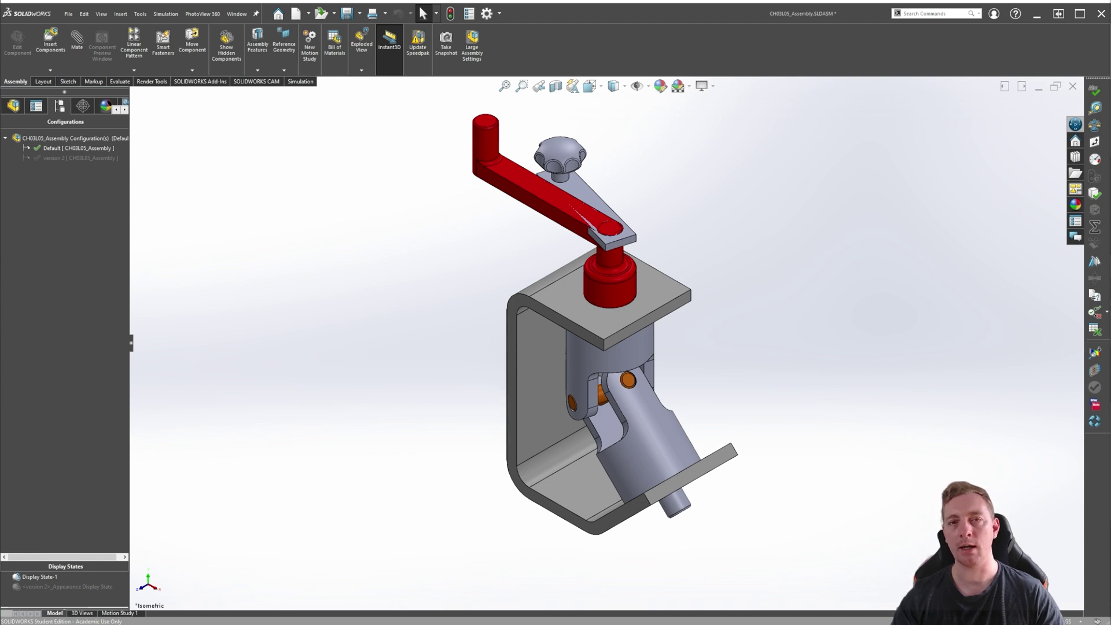
{"action": "left_click", "coordinate": [13, 106]}
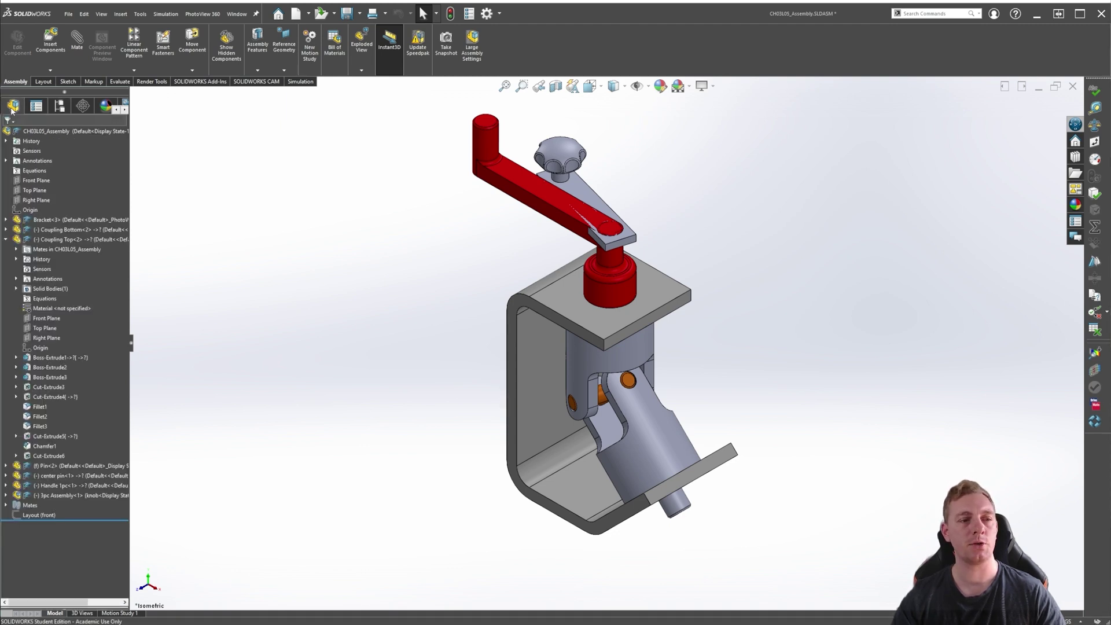
{"action": "left_click", "coordinate": [5, 505]}
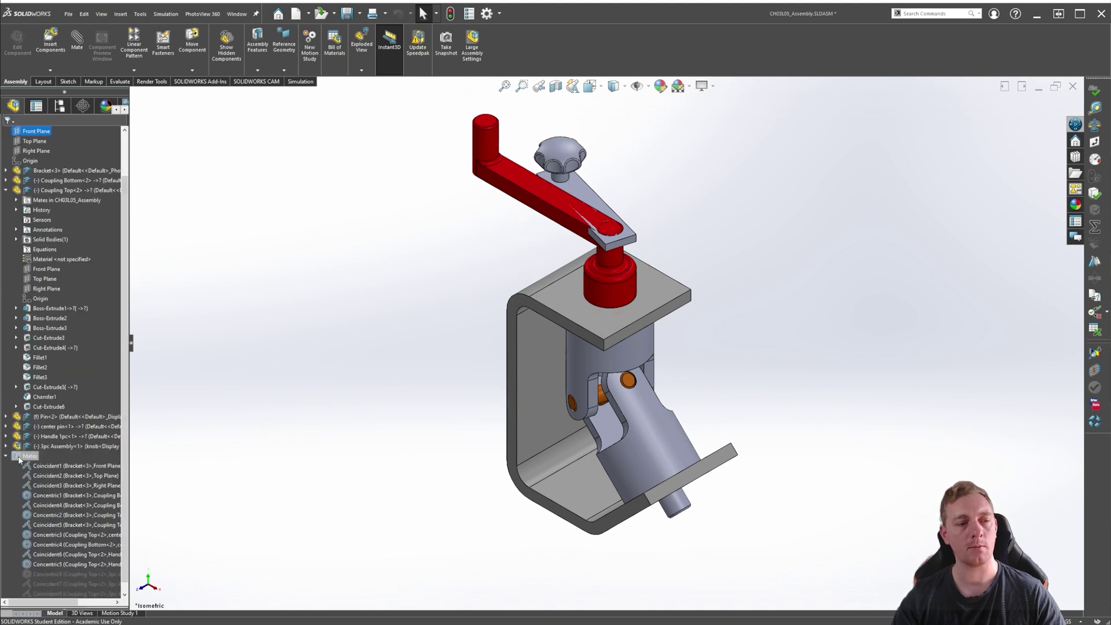
{"action": "scroll", "coordinate": [41, 569], "scroll_direction": "down", "scroll_amount": 1}
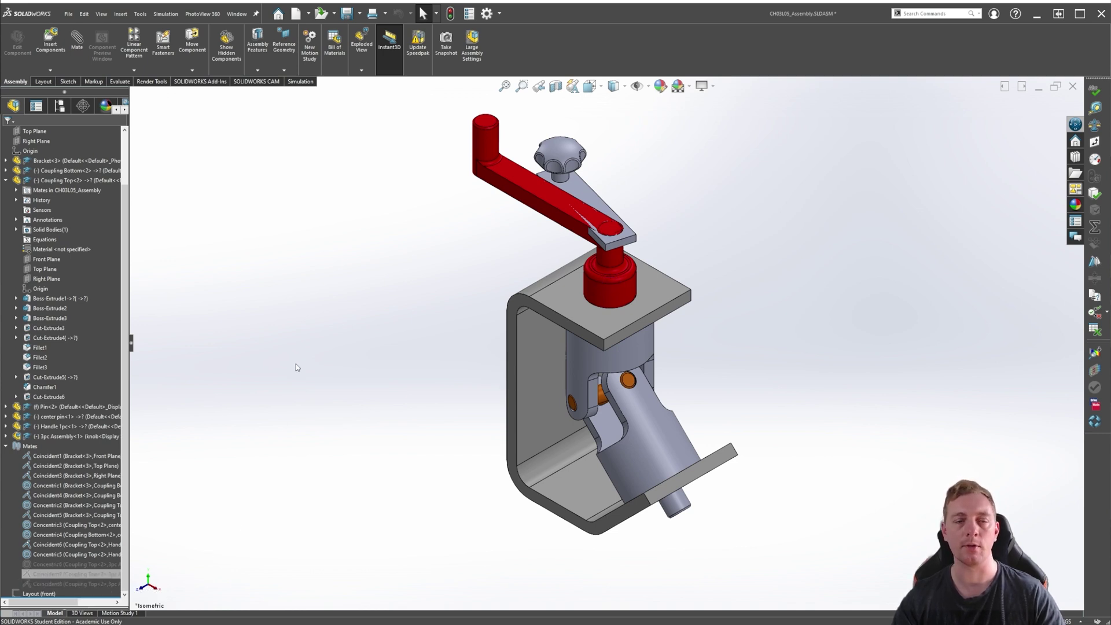
- Move the three-piece handle subassembly off the joint into free space beside the bracket, and select its flat handle arm
{"action": "left_click", "coordinate": [580, 190]}
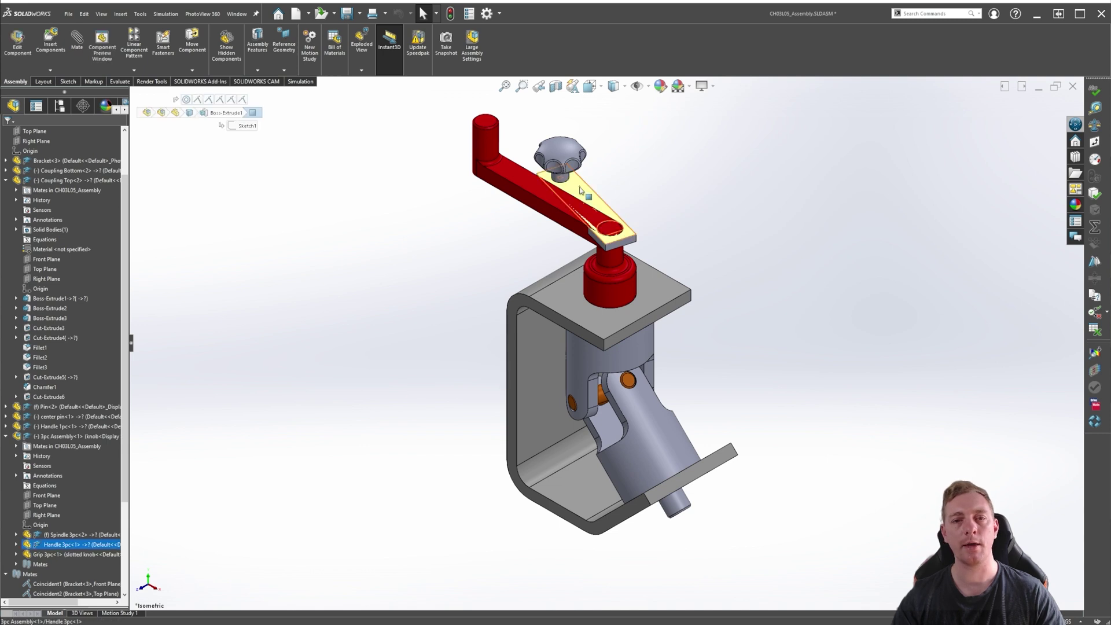
{"action": "left_click_drag", "start_coordinate": [580, 190], "coordinate": [319, 214]}
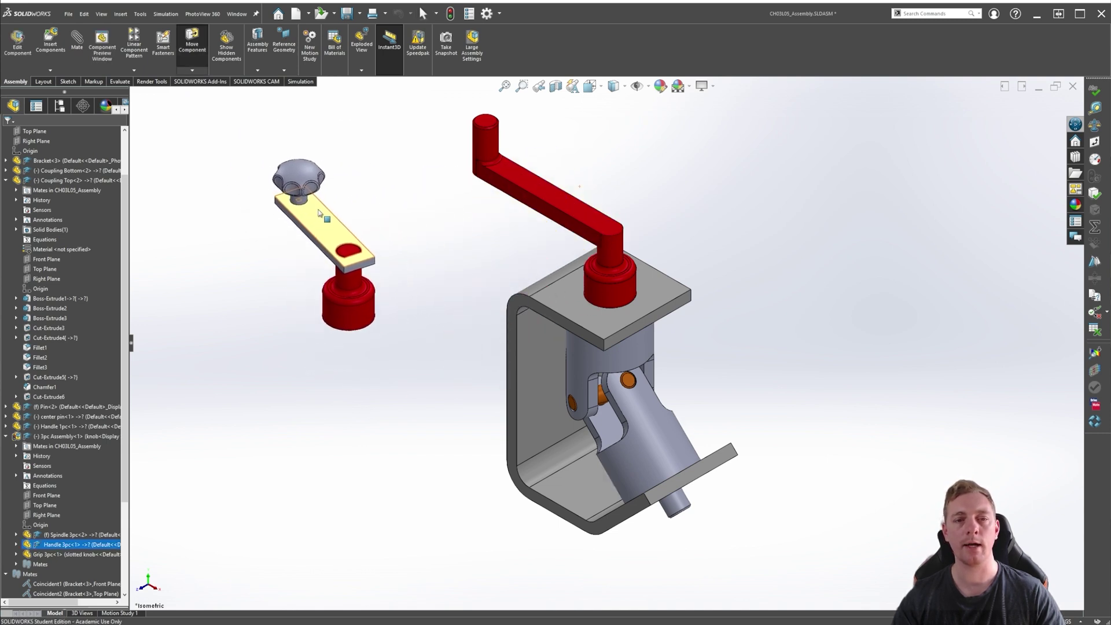
{"action": "scroll", "coordinate": [63, 550], "scroll_direction": "down", "scroll_amount": 5}
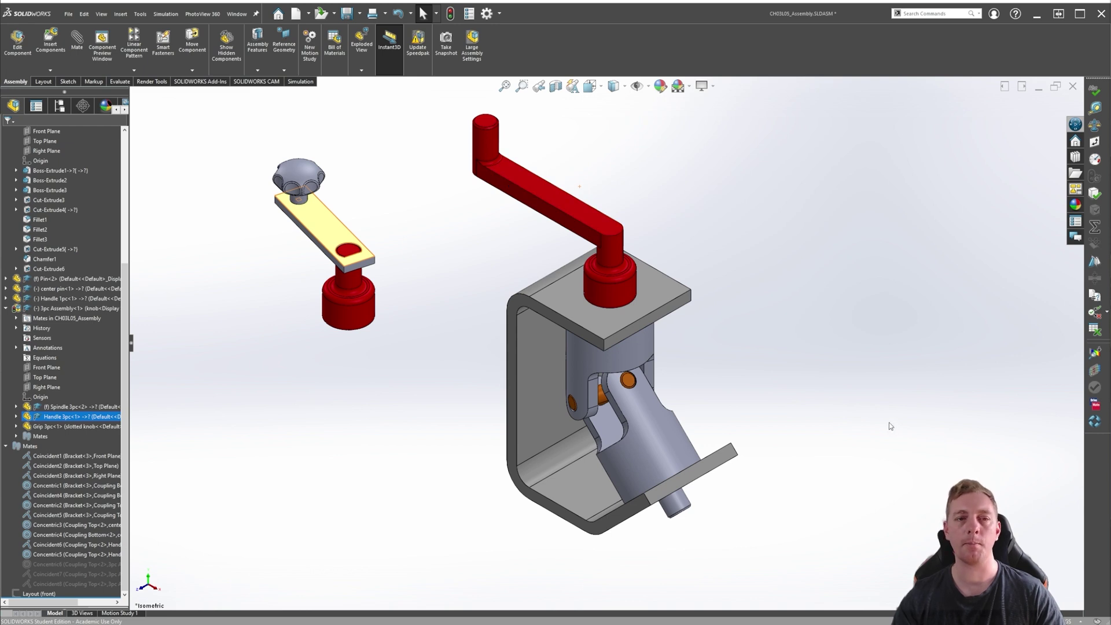
{"action": "left_click", "coordinate": [323, 230]}
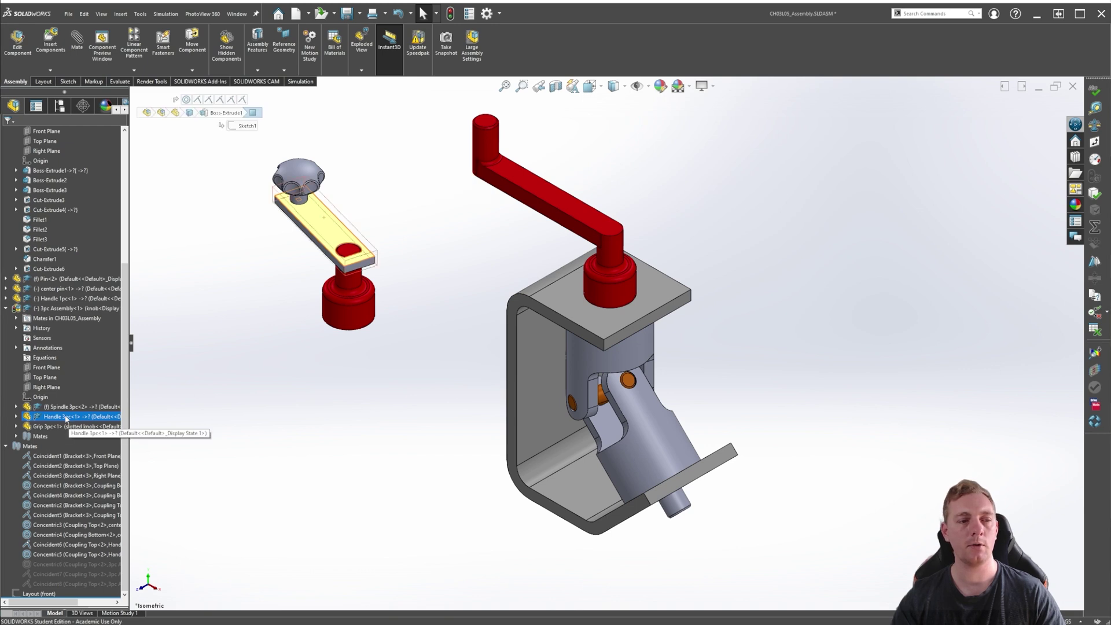
- Suppress the three-piece handle subassembly in the Default configuration and turn the one-piece handle slightly to test the joint's motion
{"action": "left_click", "coordinate": [51, 310]}
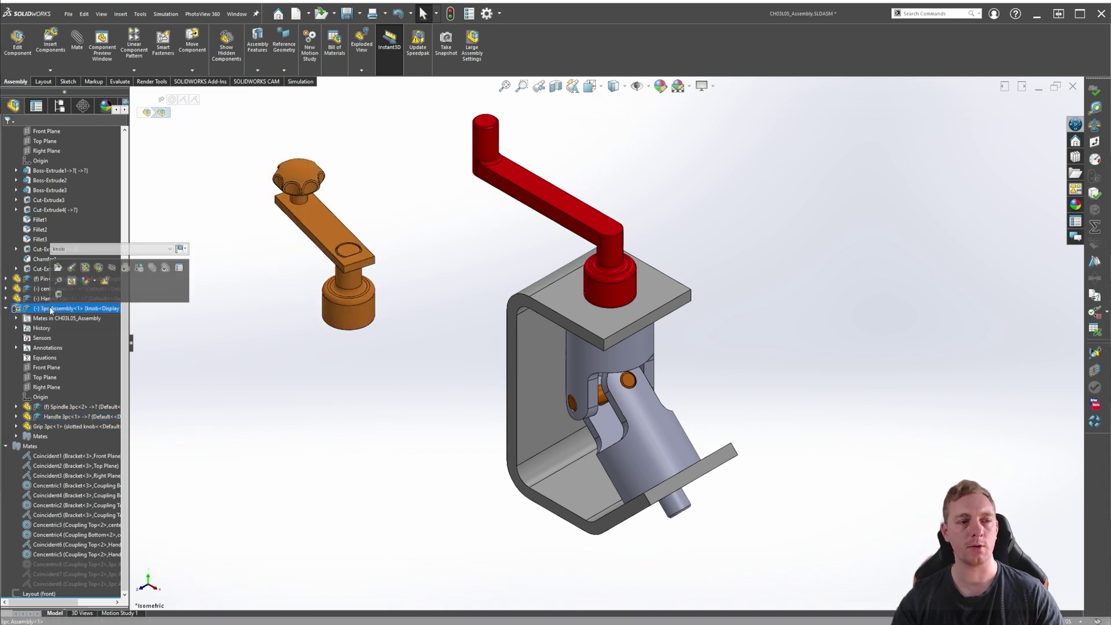
{"action": "left_click", "coordinate": [112, 267]}
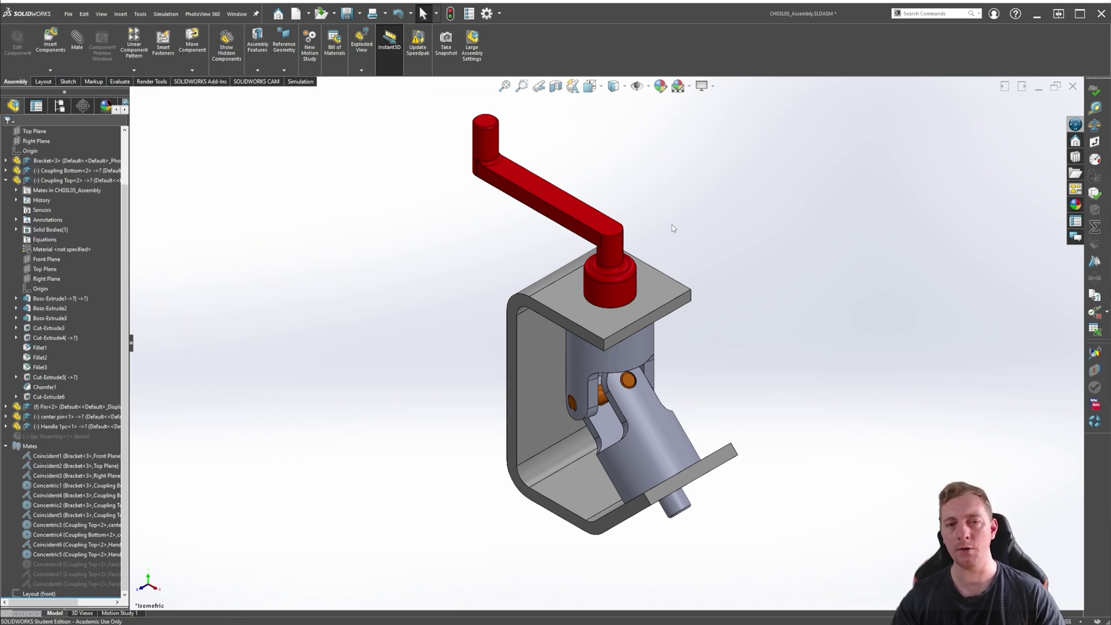
{"action": "mouse_move", "coordinate": [483, 143]}
{"action": "left_mouse_down"}
{"action": "mouse_move", "coordinate": [798, 376]}
{"action": "mouse_move", "coordinate": [474, 148]}
{"action": "left_mouse_up"}
- Activate the version 2 configuration, swing its handle to check the joint's motion, and switch back to the Default configuration
{"action": "left_click", "coordinate": [60, 107]}
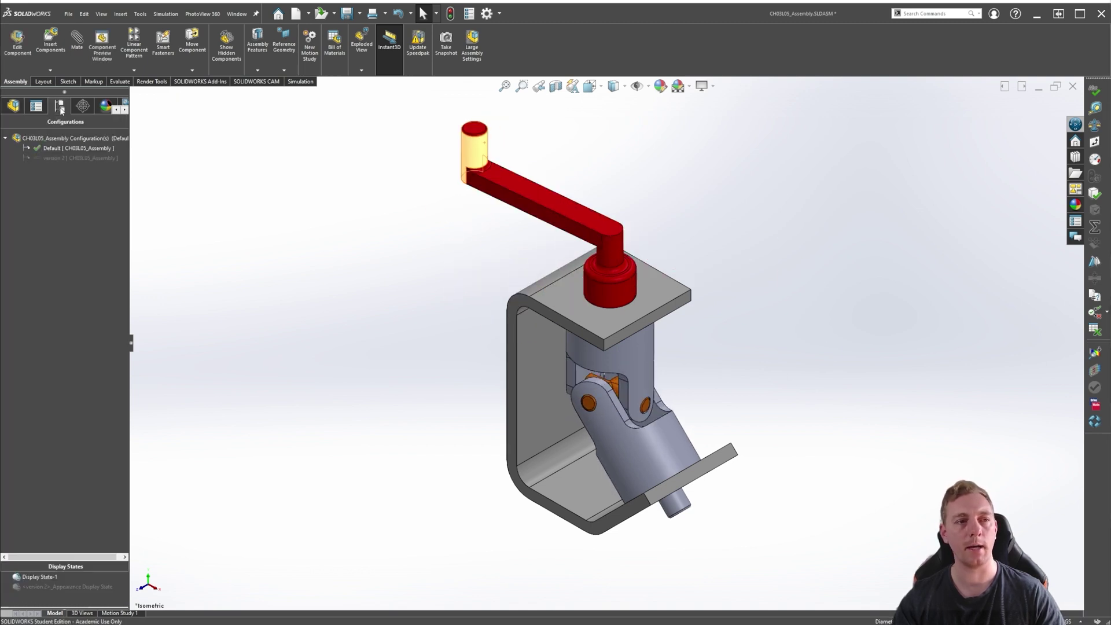
{"action": "double_click", "coordinate": [54, 158]}
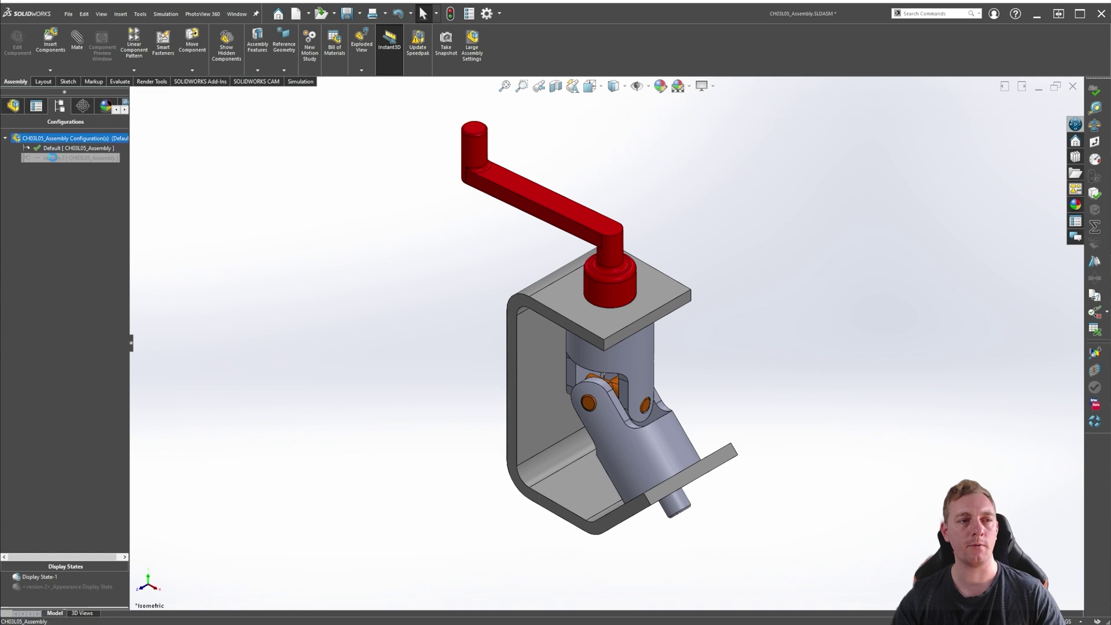
{"action": "left_click_drag", "start_coordinate": [534, 246], "coordinate": [521, 173]}
{"action": "double_click", "coordinate": [60, 150]}
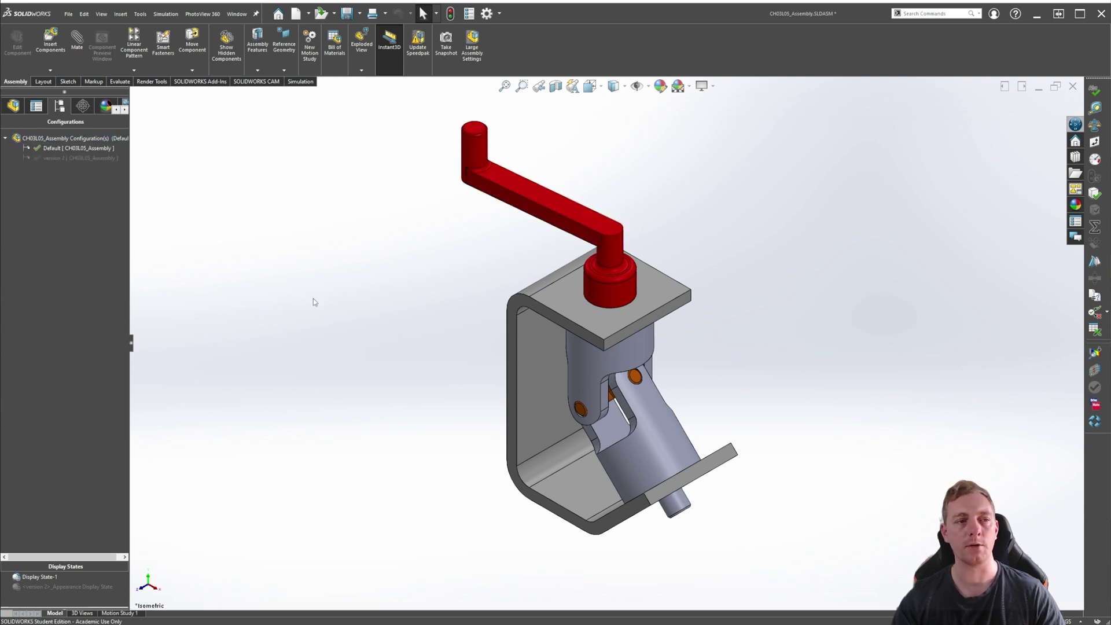
- Rename the assembly's Default configuration as version 1
{"action": "right_click", "coordinate": [51, 149]}
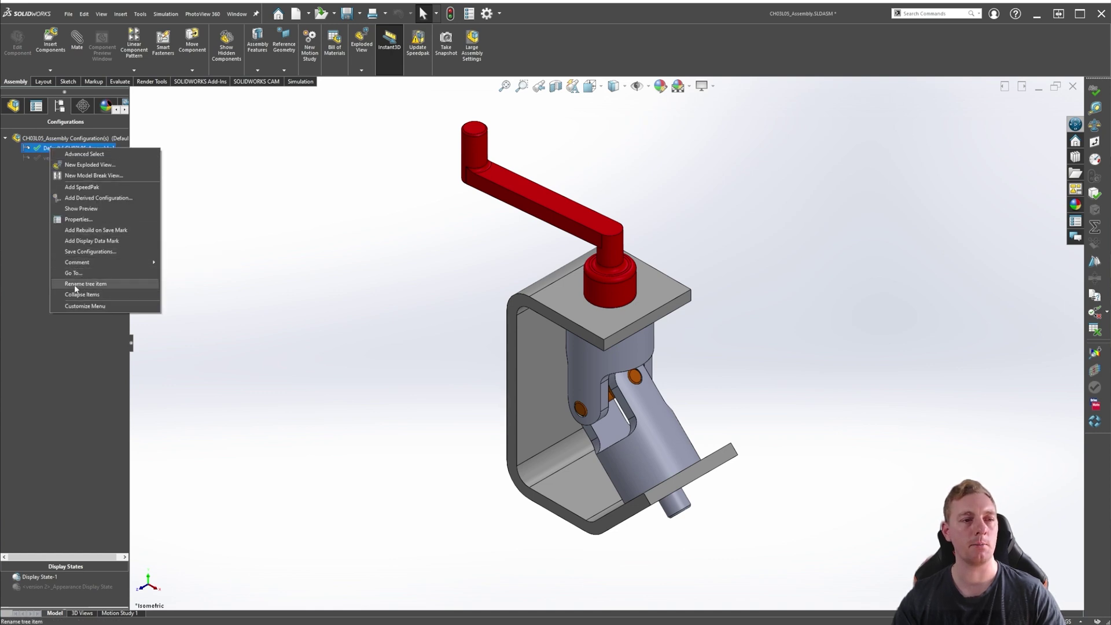
{"action": "left_click", "coordinate": [76, 283]}
{"action": "type", "text": "version 1"}
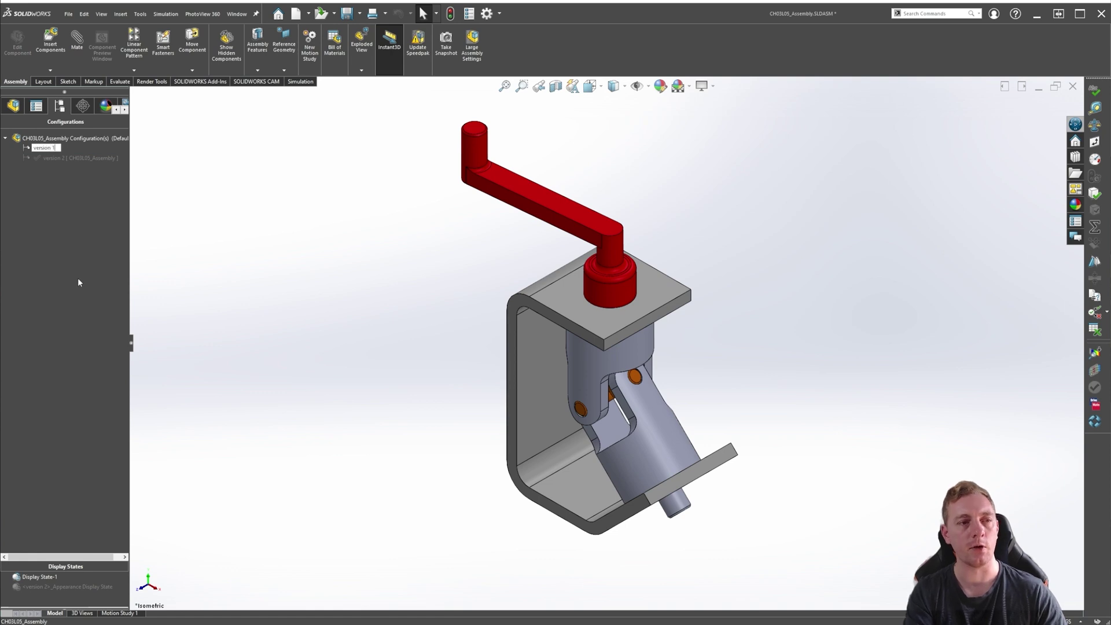
{"action": "key", "text": "Return"}
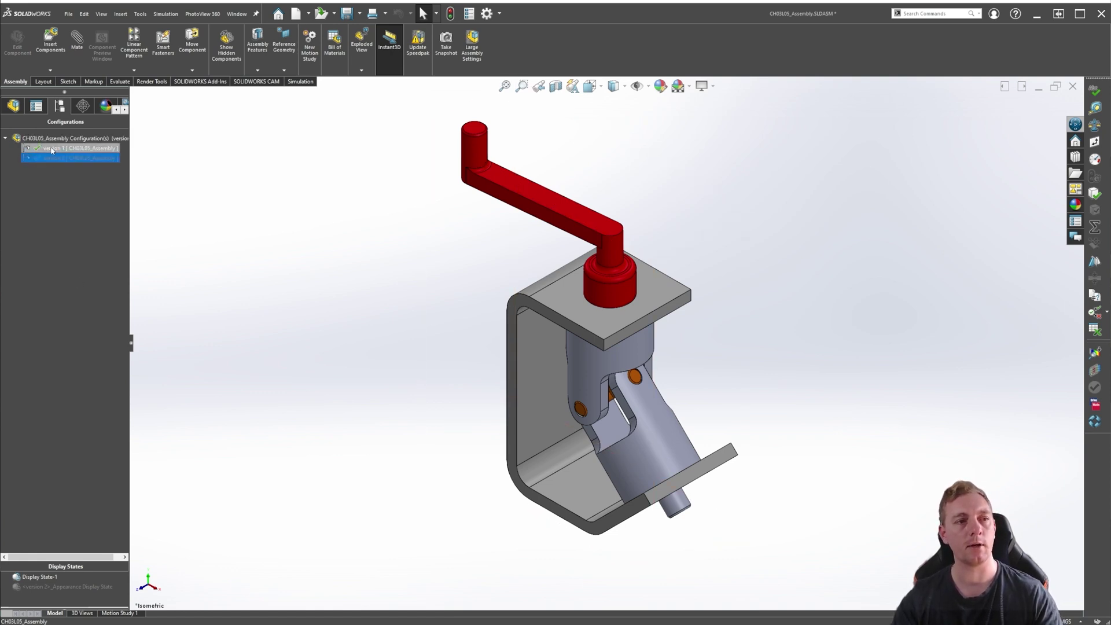
{"action": "key", "text": "F2"}
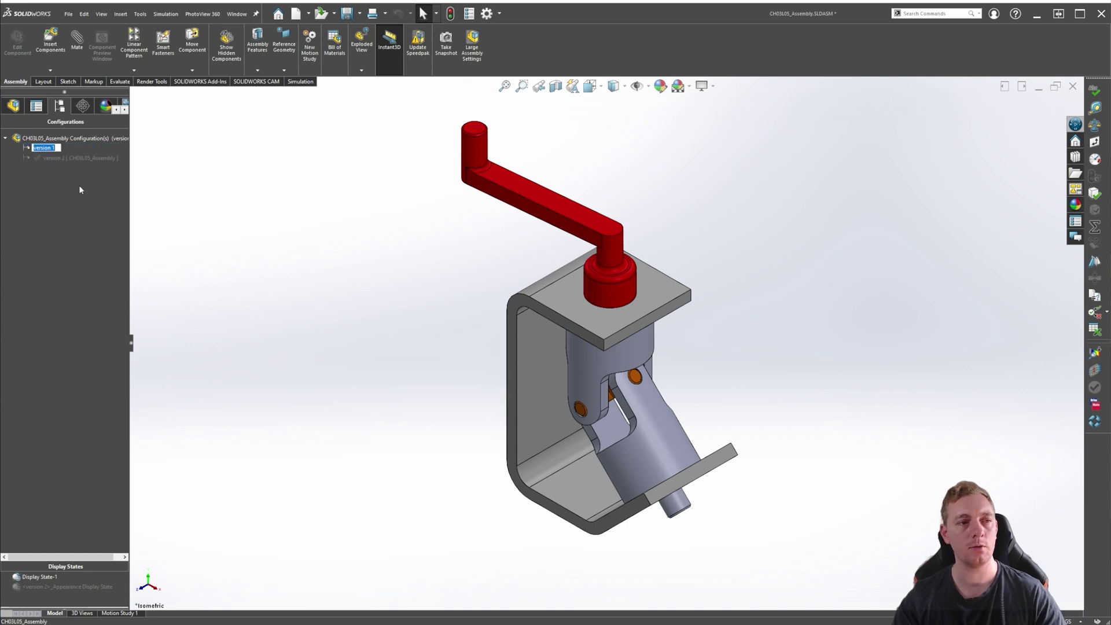
{"action": "left_click", "coordinate": [50, 150]}
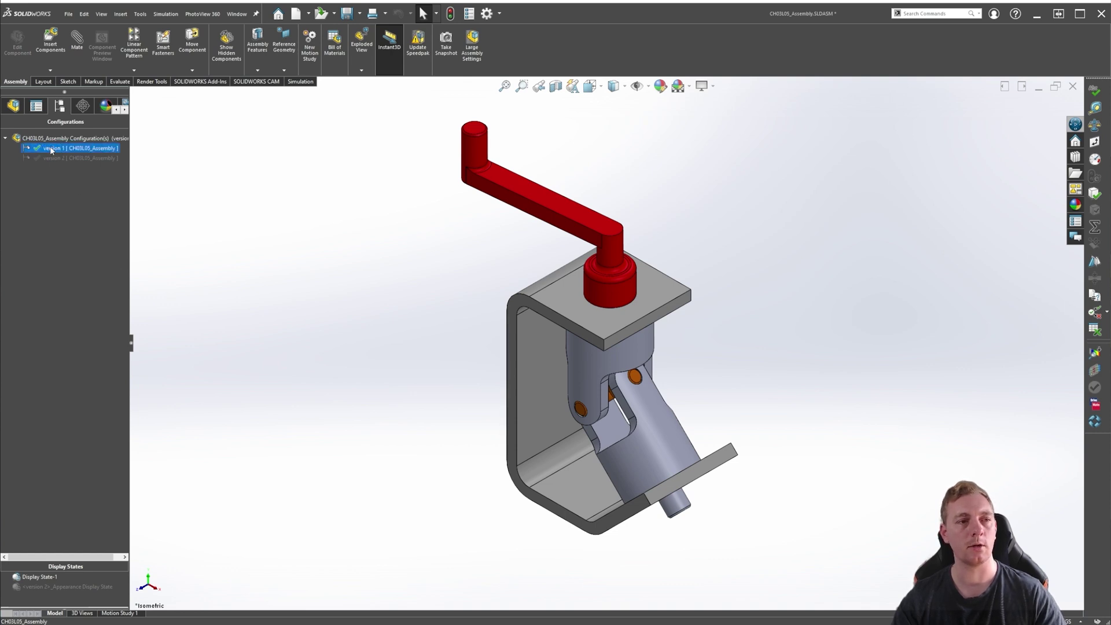